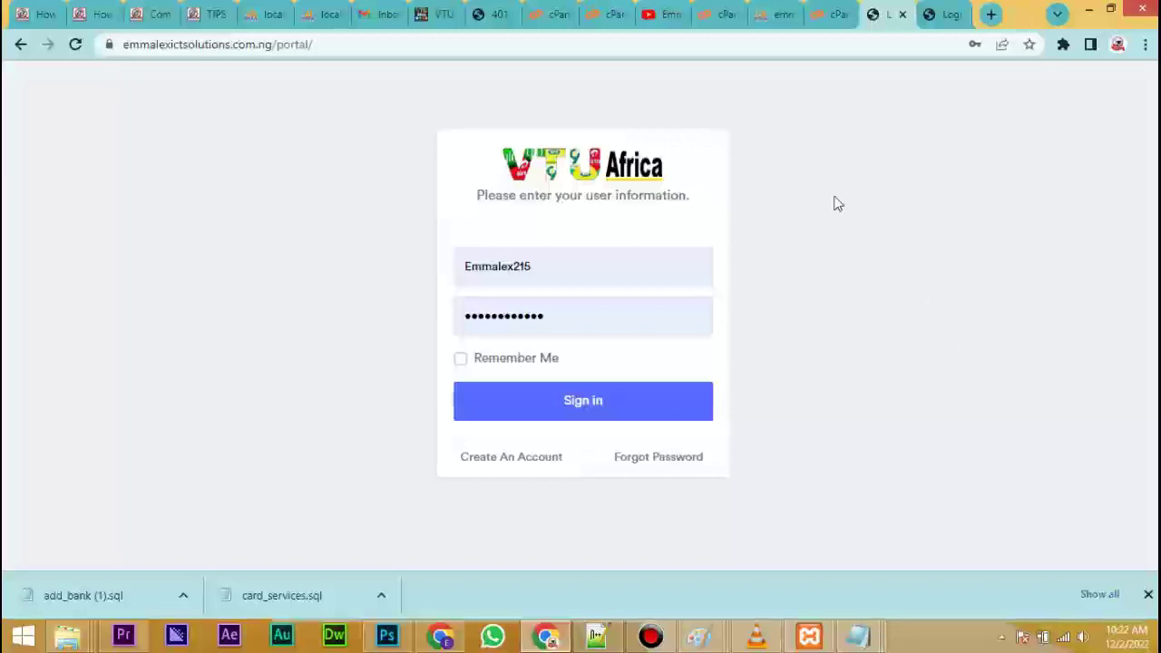
Load the admin login page by appending 'admin' to the portal's web address.
left_click(609, 44)
left_click(617, 43)
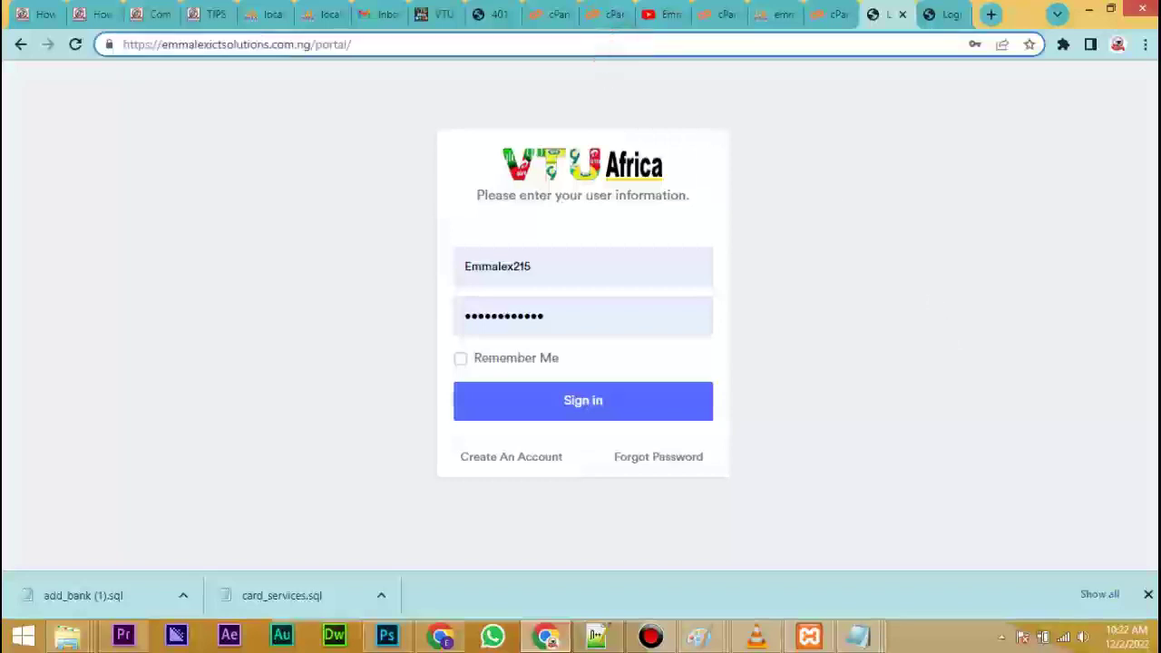
type("admin")
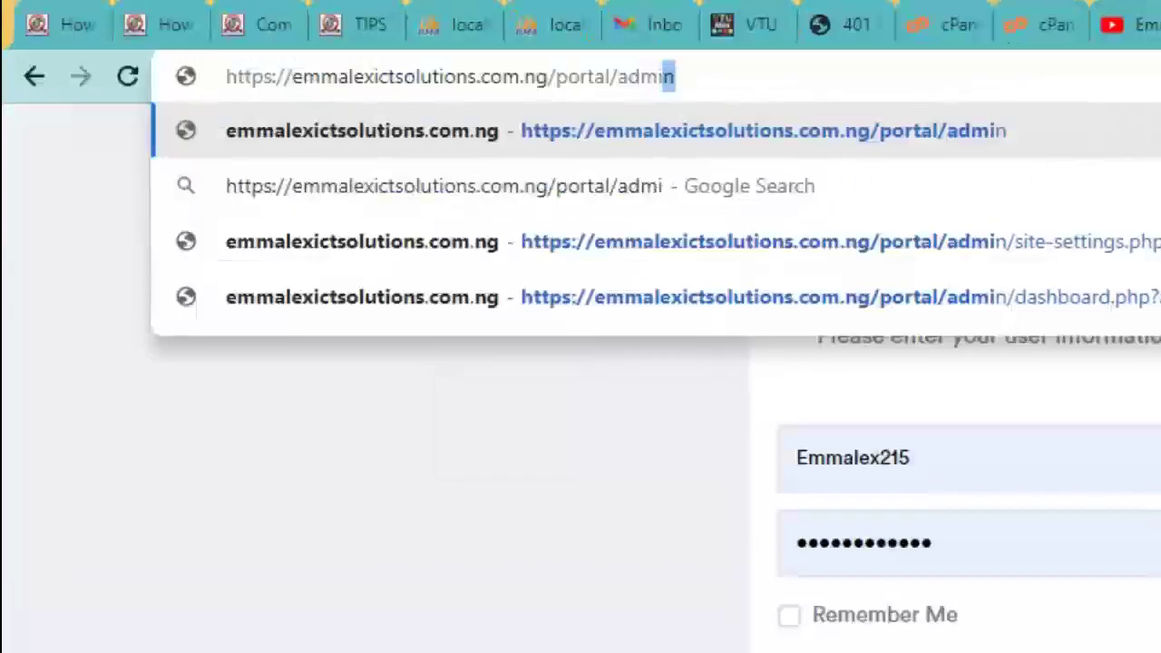
key("Return")
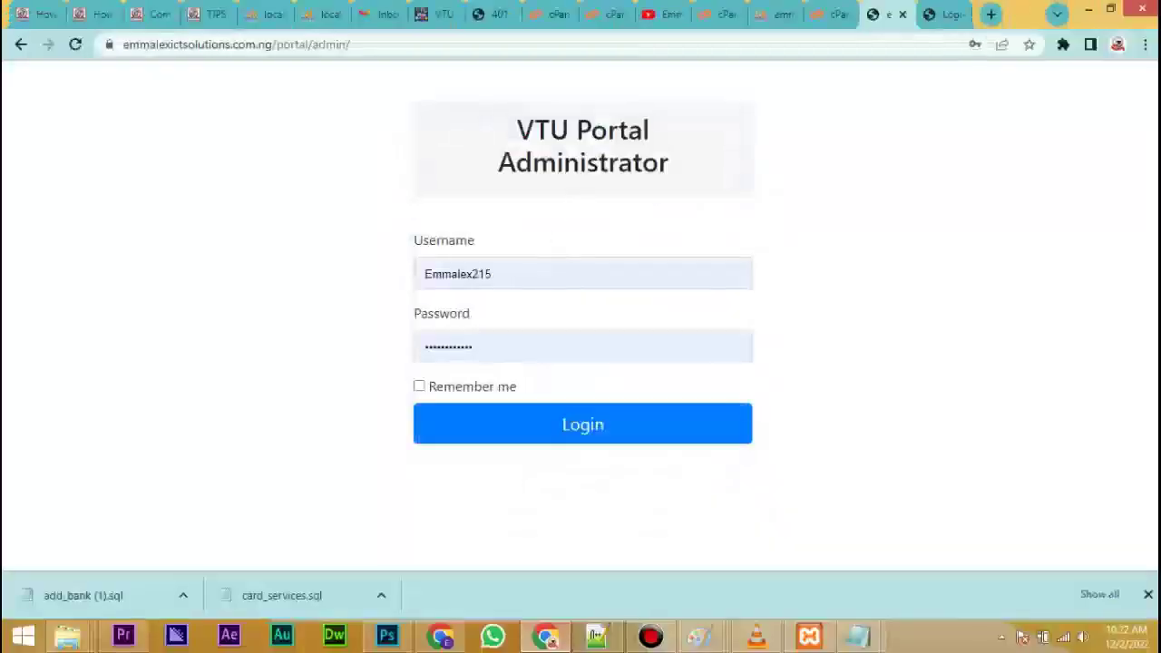
Sign in to the admin dashboard with the admin username and password.
double_click(508, 275)
type("ad")
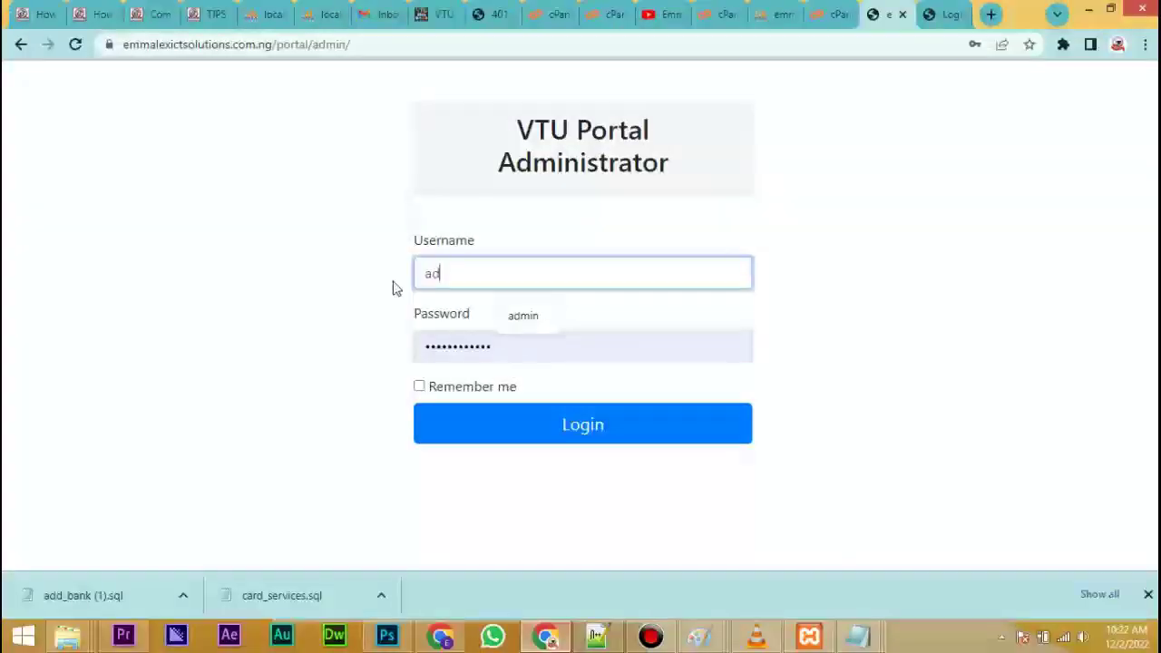
type("min")
key("Tab")
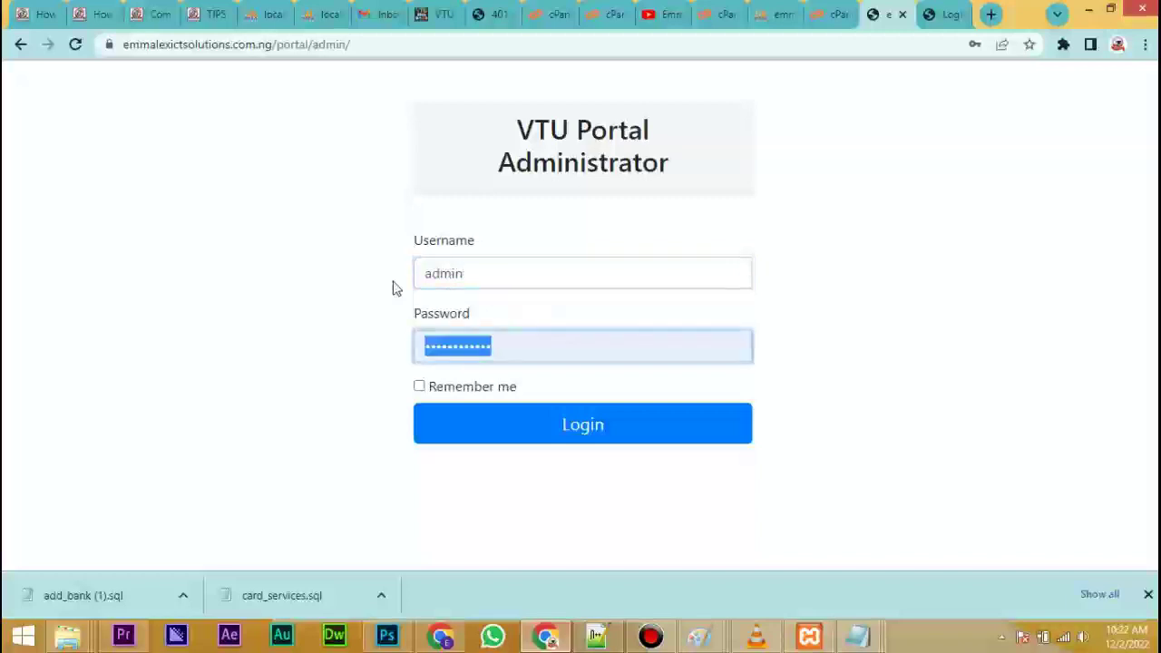
type("••")
left_click(549, 425)
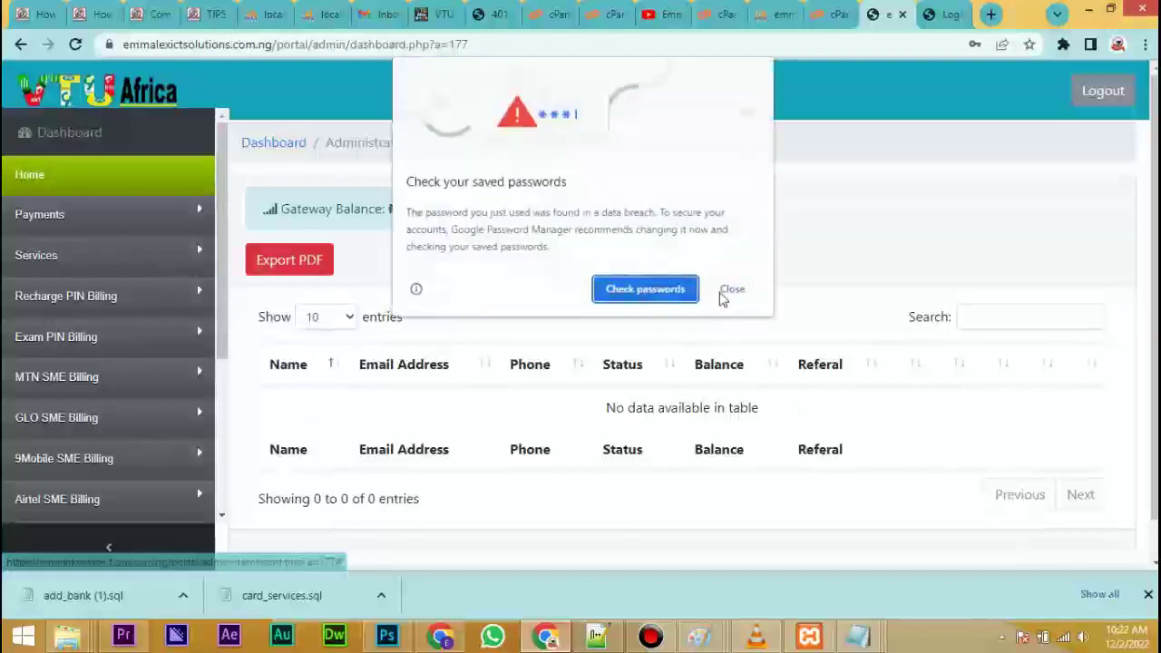
Dismiss the browser password prompts and open Recharge PIN Billing > Resellers Prices (MTN 97, Airtel 96, GLO 96, 9mobile 95).
left_click(730, 290)
left_click(1003, 323)
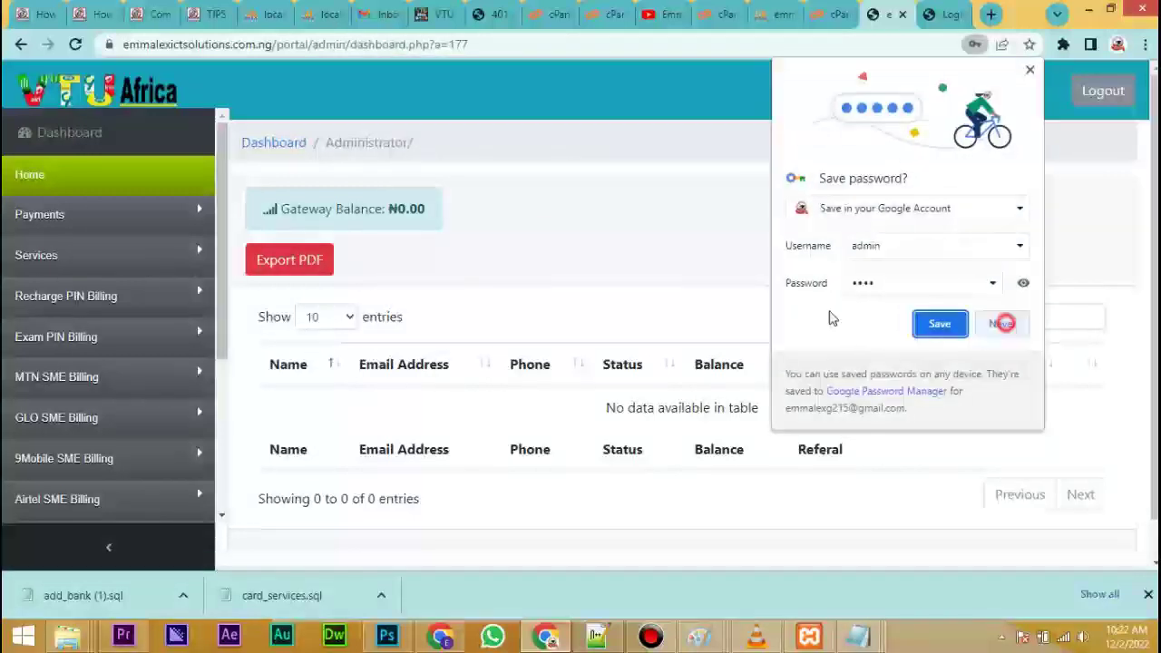
left_click(45, 259)
left_click(55, 261)
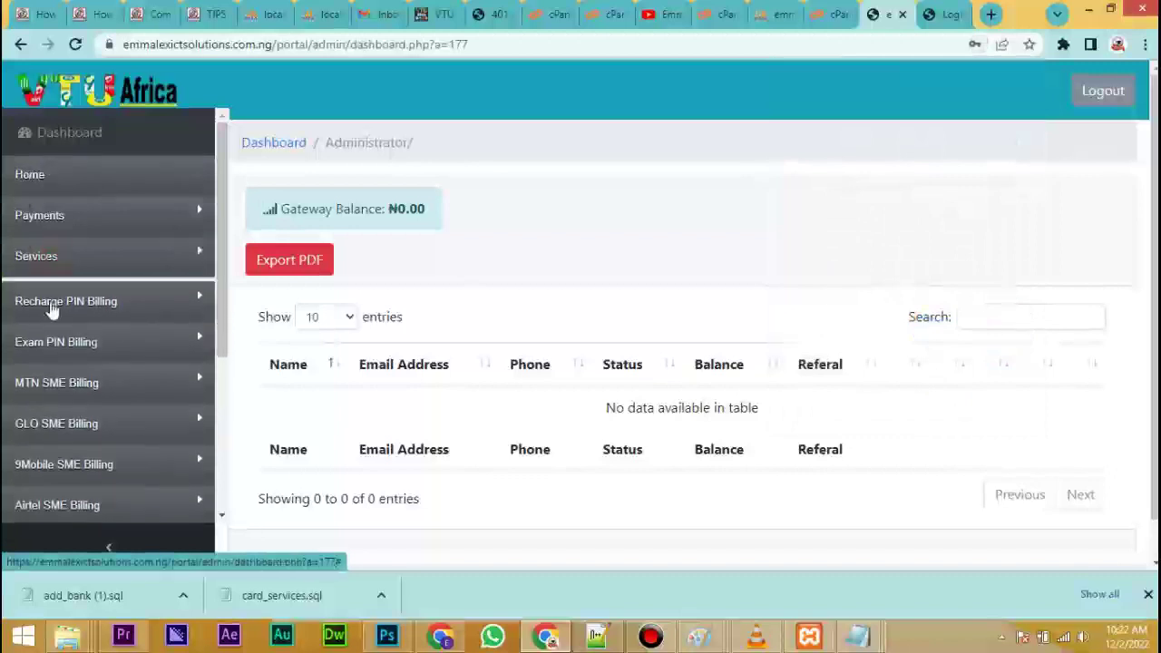
left_click(65, 299)
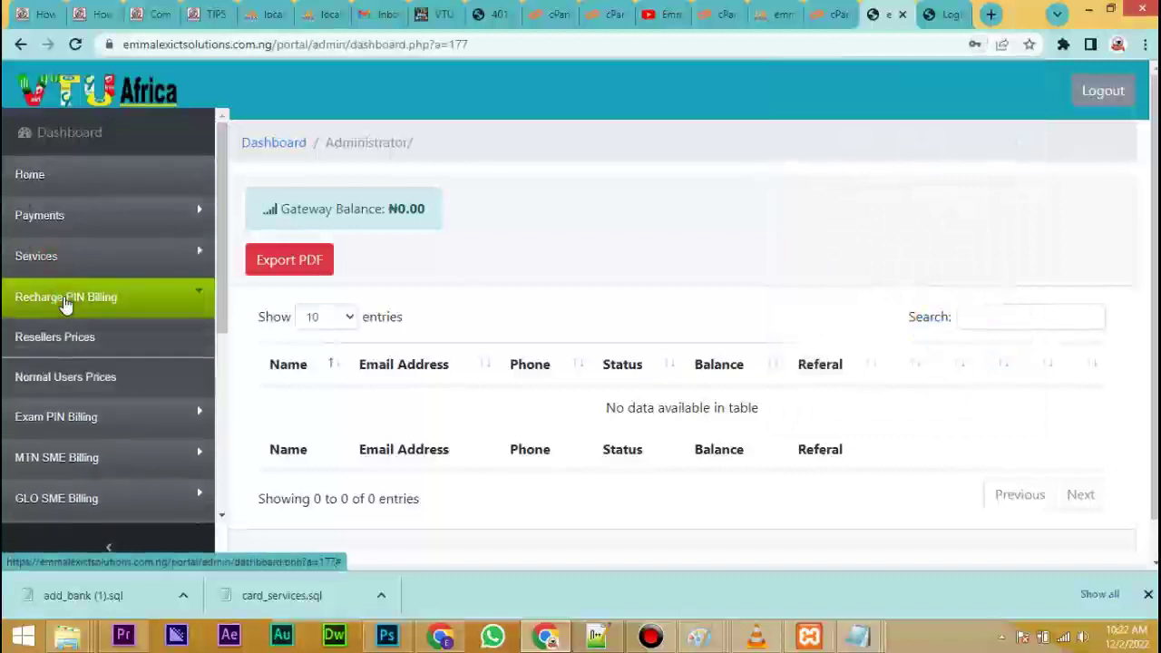
left_click(56, 338)
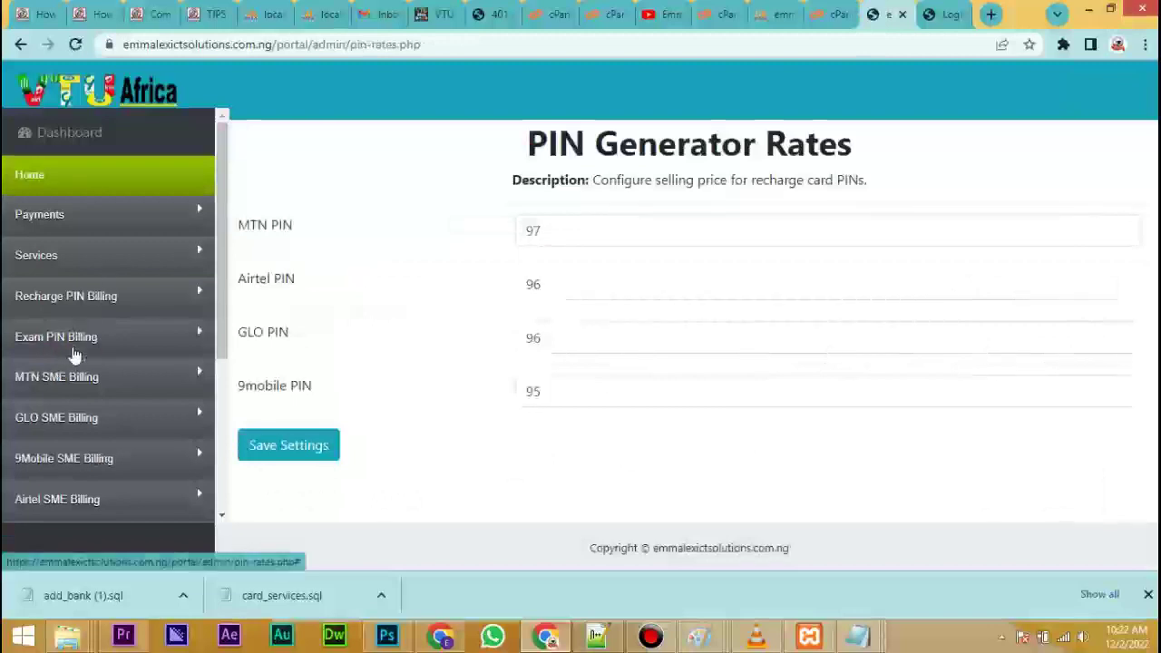
left_click(59, 386)
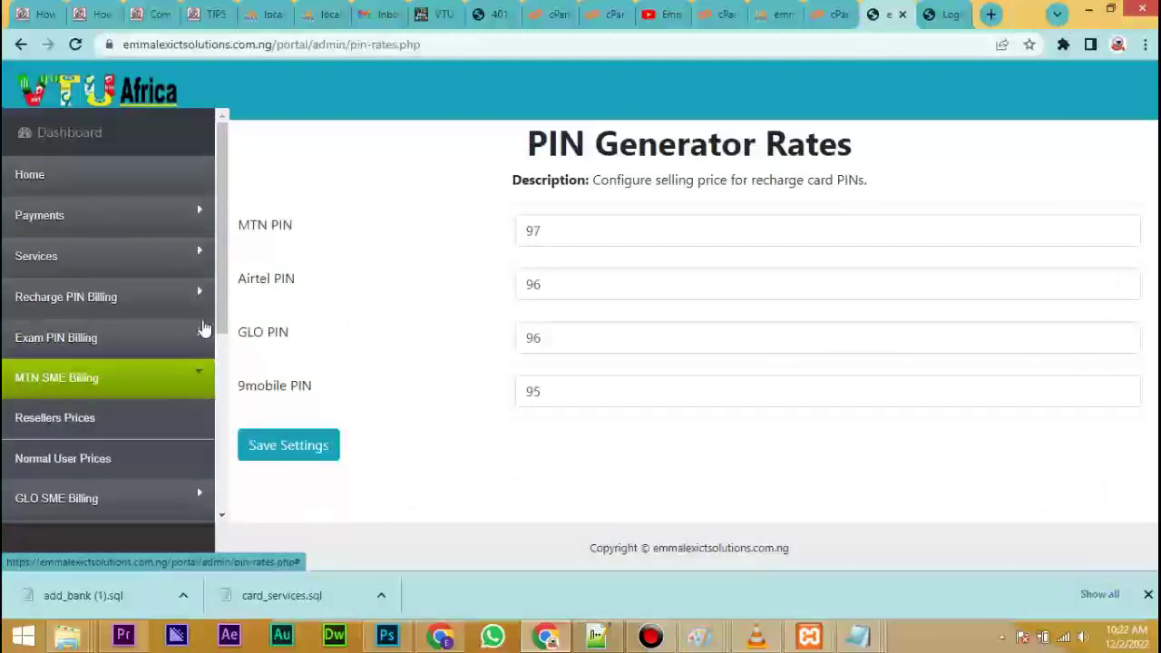
Save MTN SME reseller prices: 500MB 140, 1GB 230, 2GB 480, 3GB 700, 5GB 1230.
left_click_drag(224, 293, 123, 347)
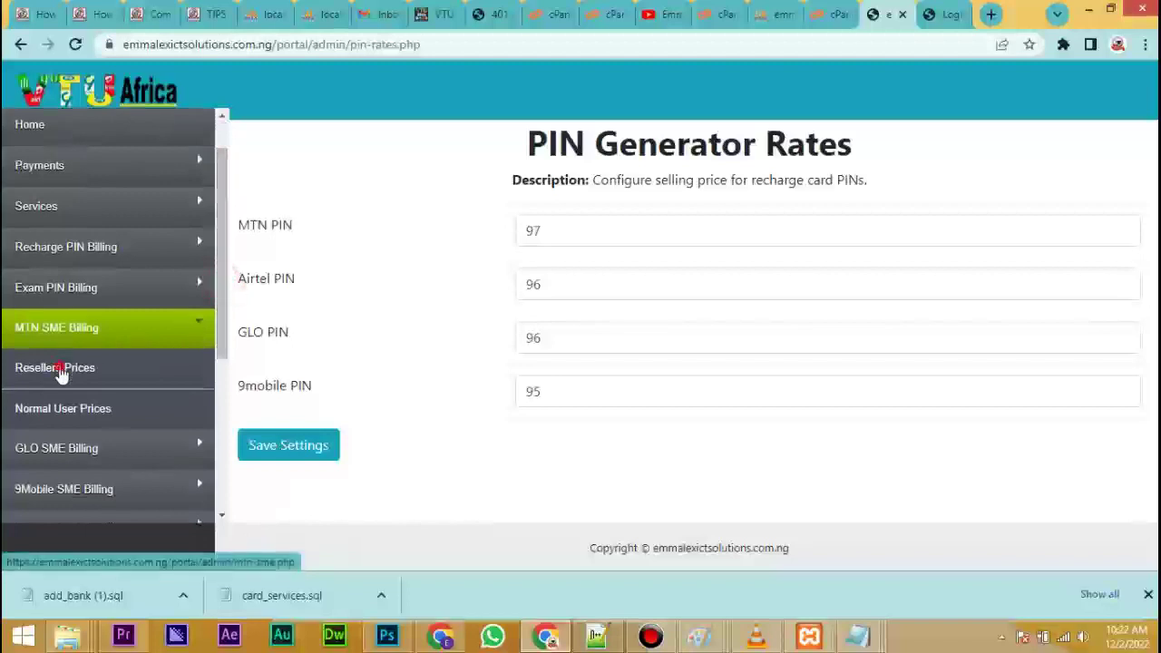
left_click(25, 368)
left_click(563, 233)
left_click(578, 288)
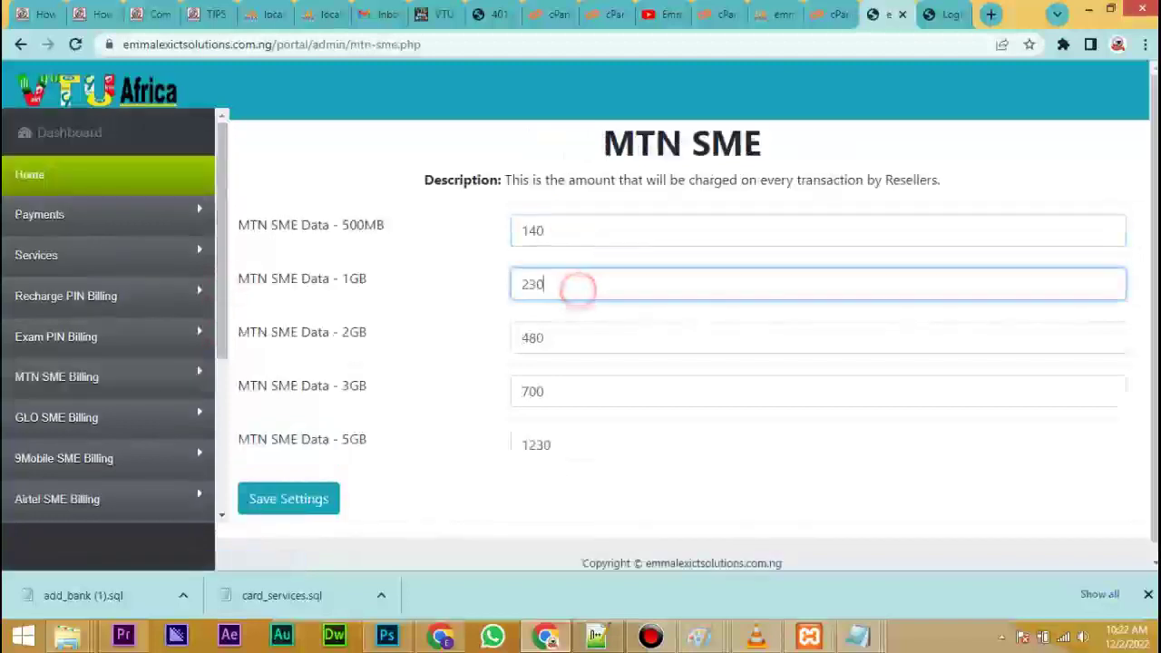
left_click(312, 501)
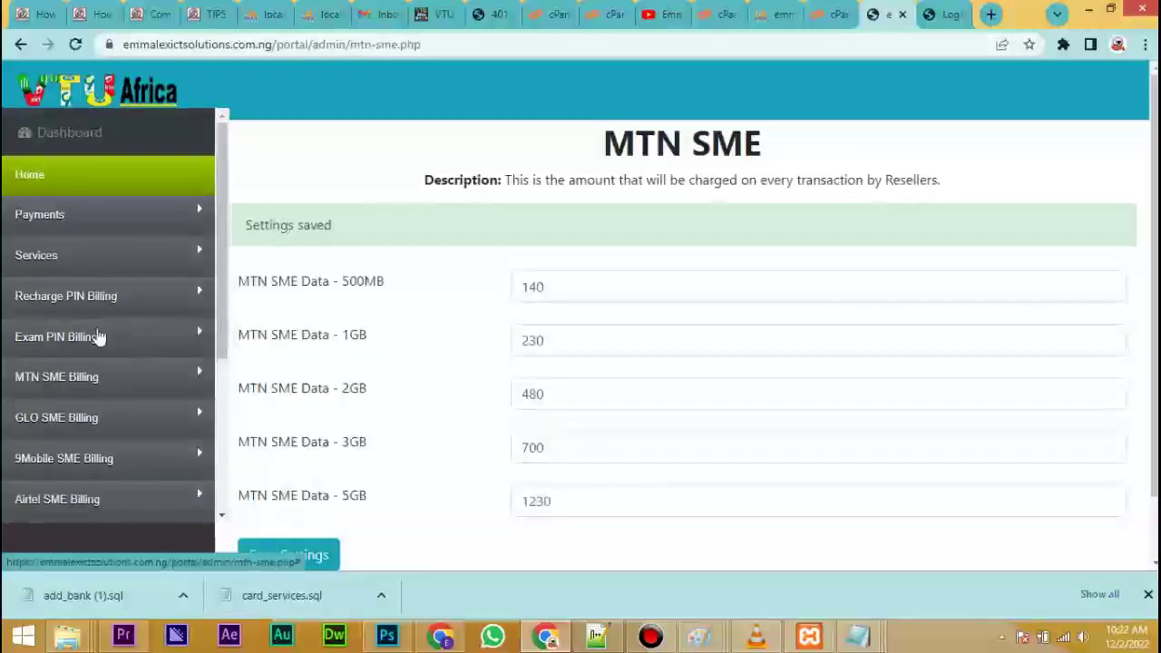
left_click(52, 381)
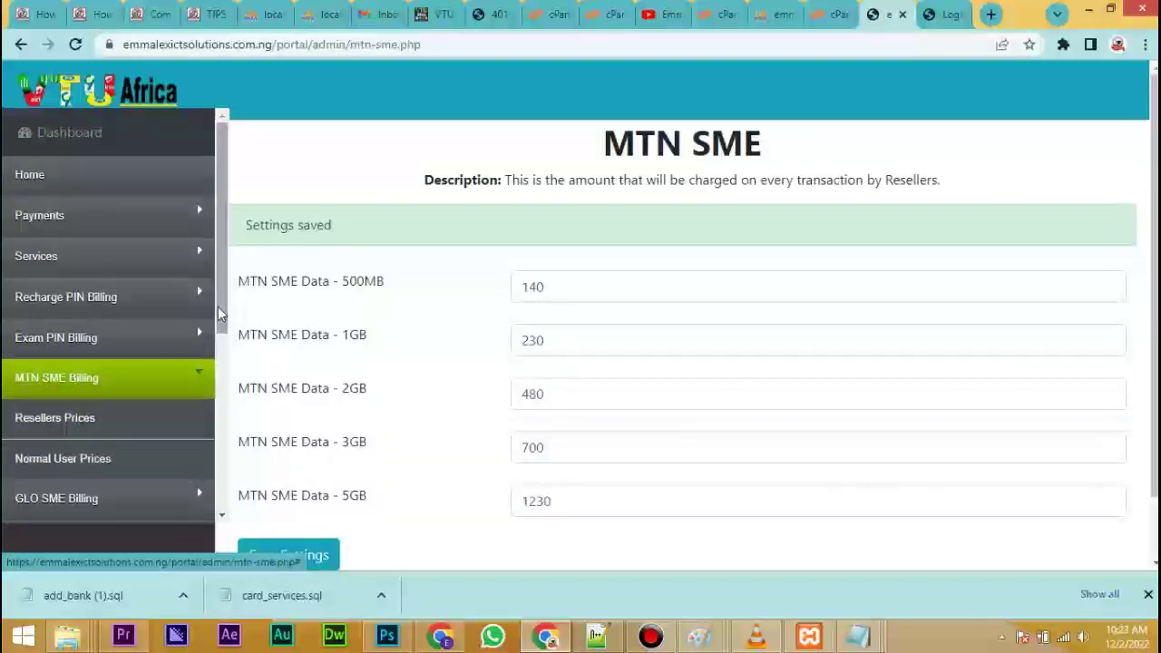
left_click_drag(217, 321, 124, 397)
left_click(204, 334)
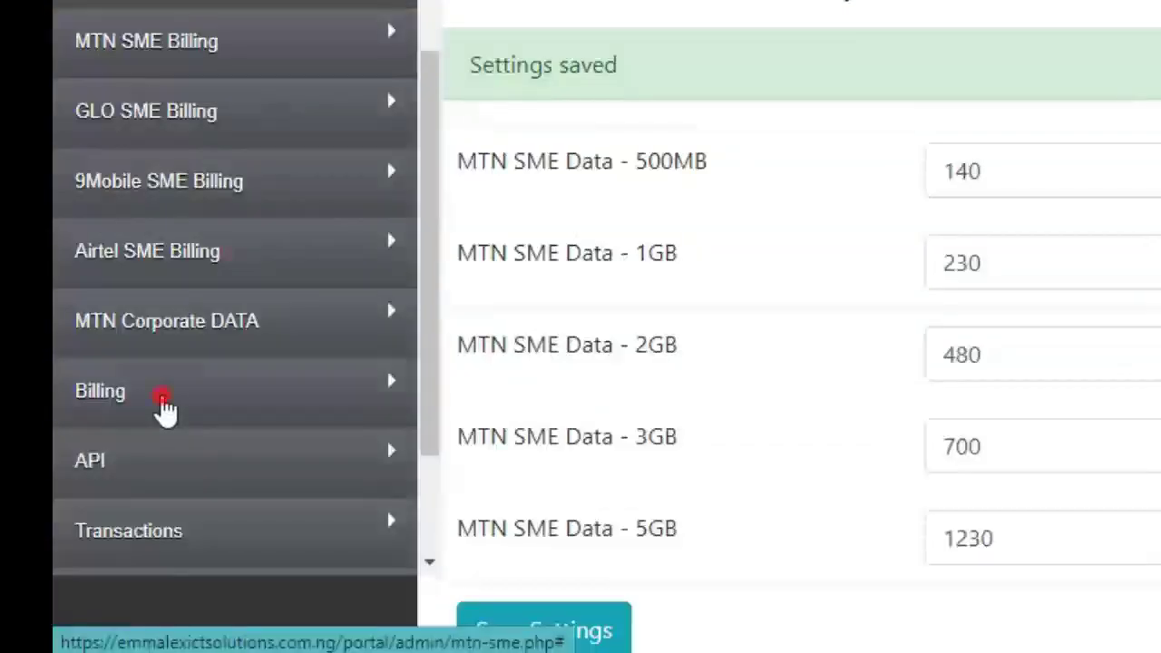
Open Billing > Resellers Rates, showing Bank Transfer Fee 30, BulkSMS 2.5 and MTN Airtime VTU 3.
left_click(163, 403)
left_click_drag(436, 202, 407, 319)
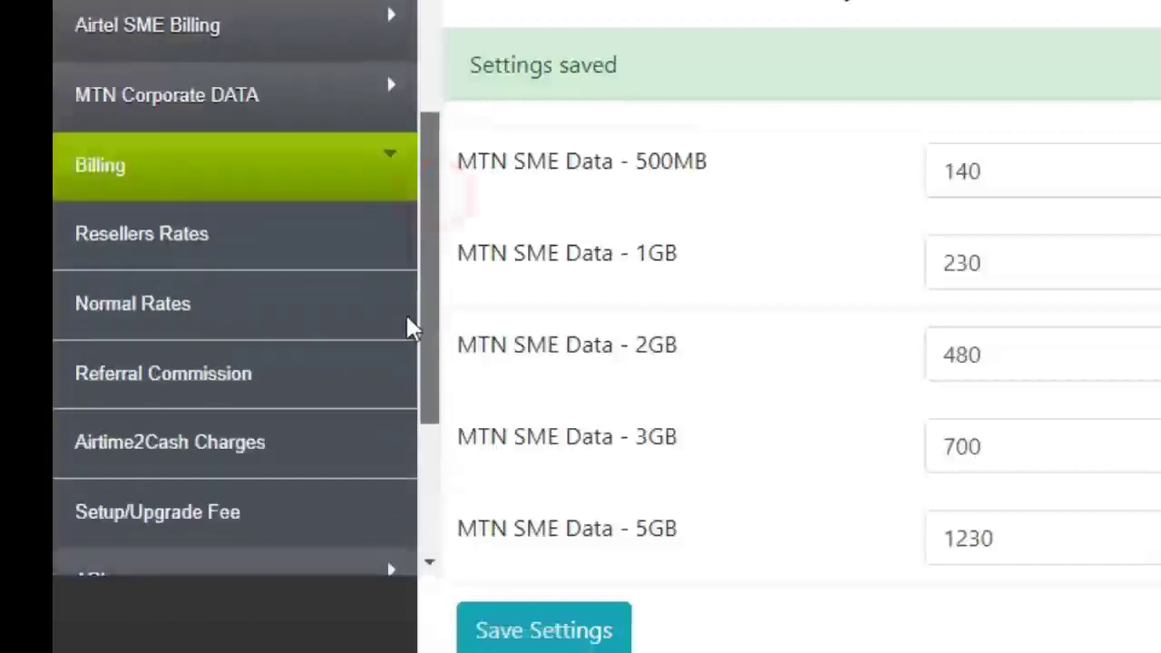
scroll(363, 290, "down", 1)
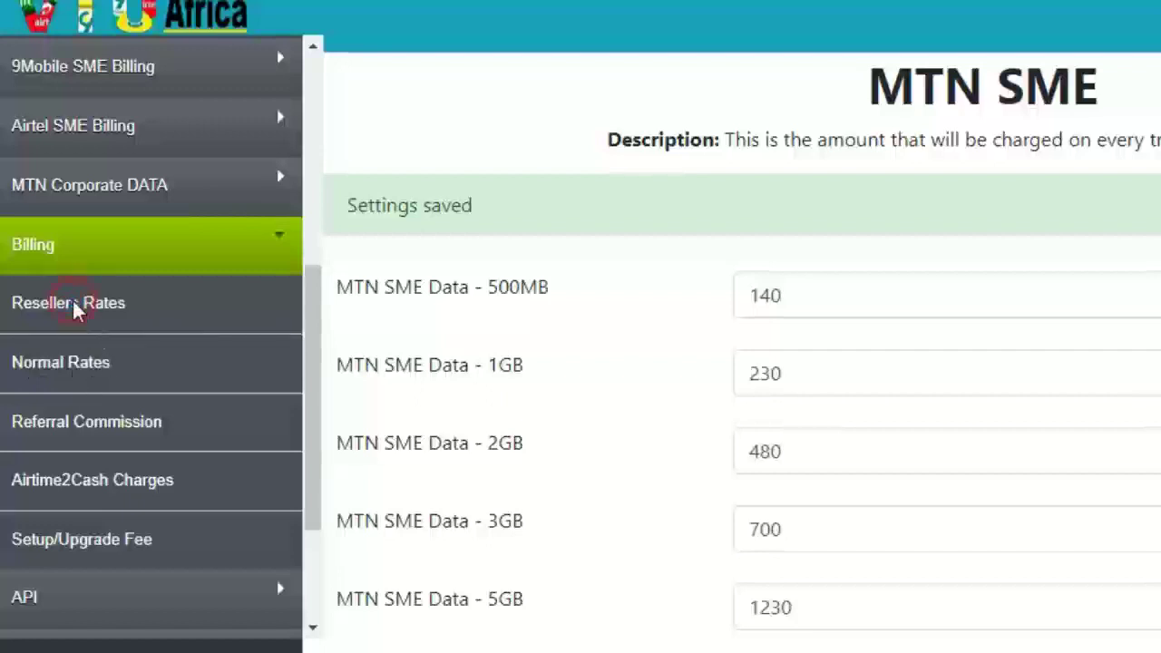
left_click(47, 303)
Review the Bank Transfer Fee and BulkSMS Unit Price fields on the Reseller Rates page.
left_click(855, 226)
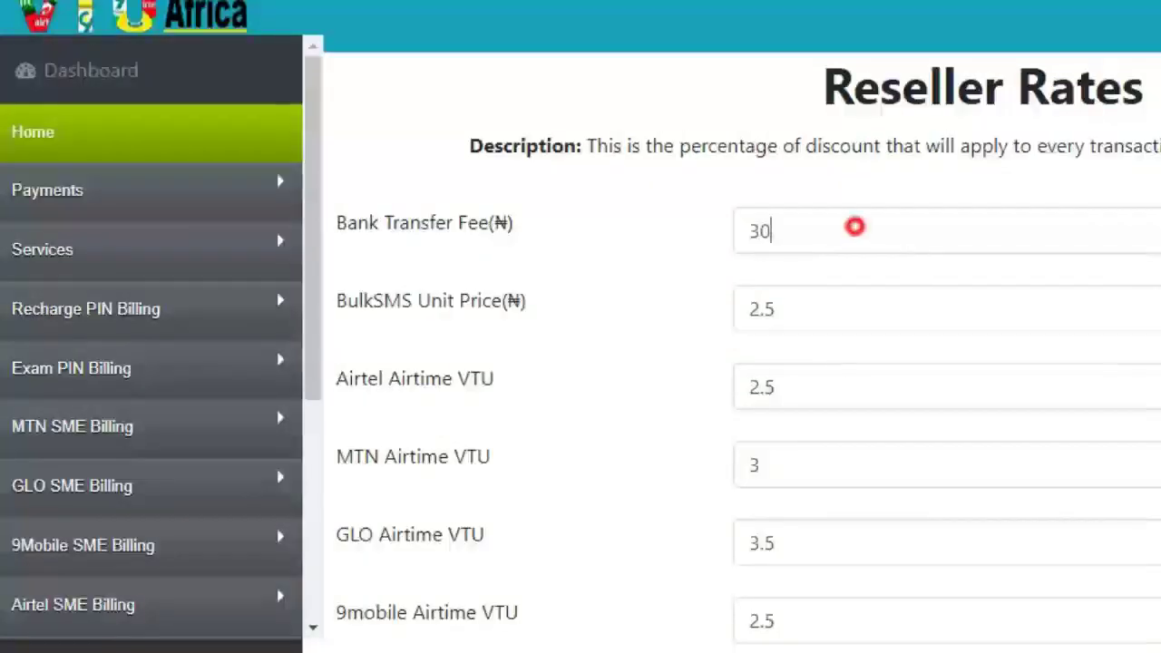
left_click(813, 322)
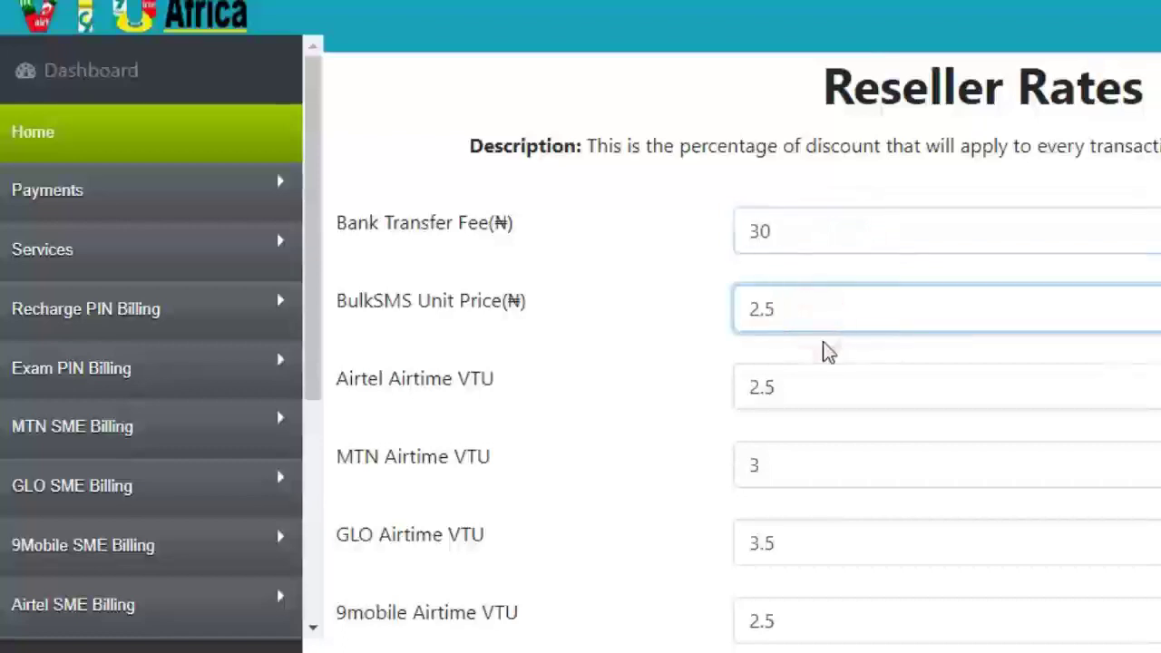
scroll(824, 347, "down", 1)
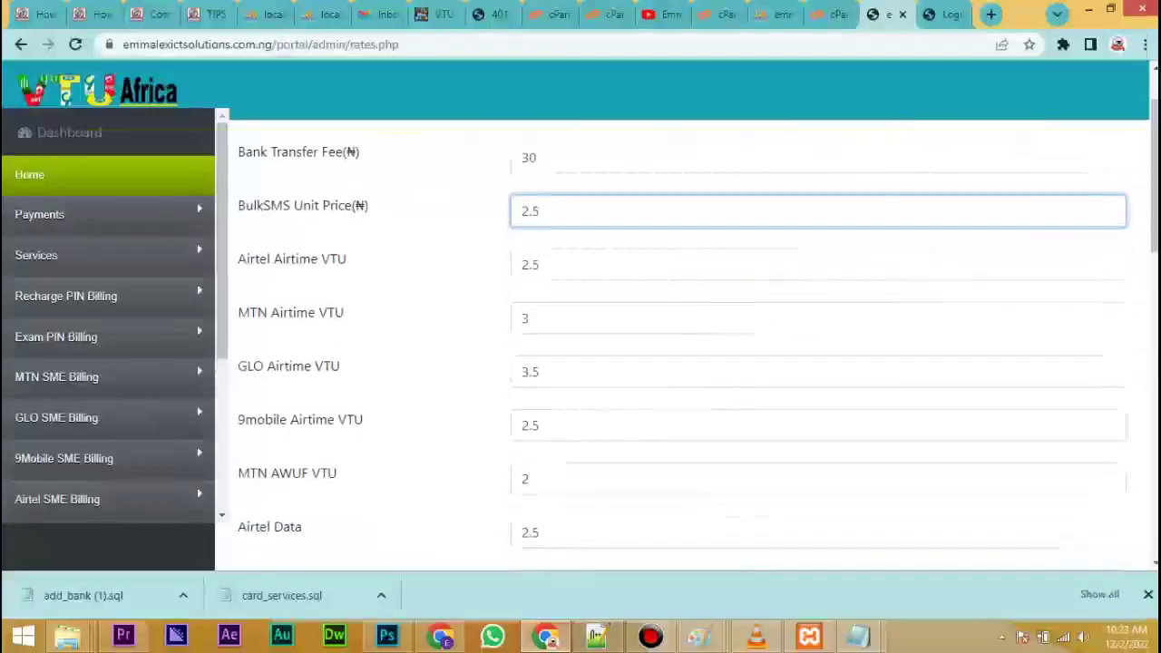
scroll(575, 332, "down", 8)
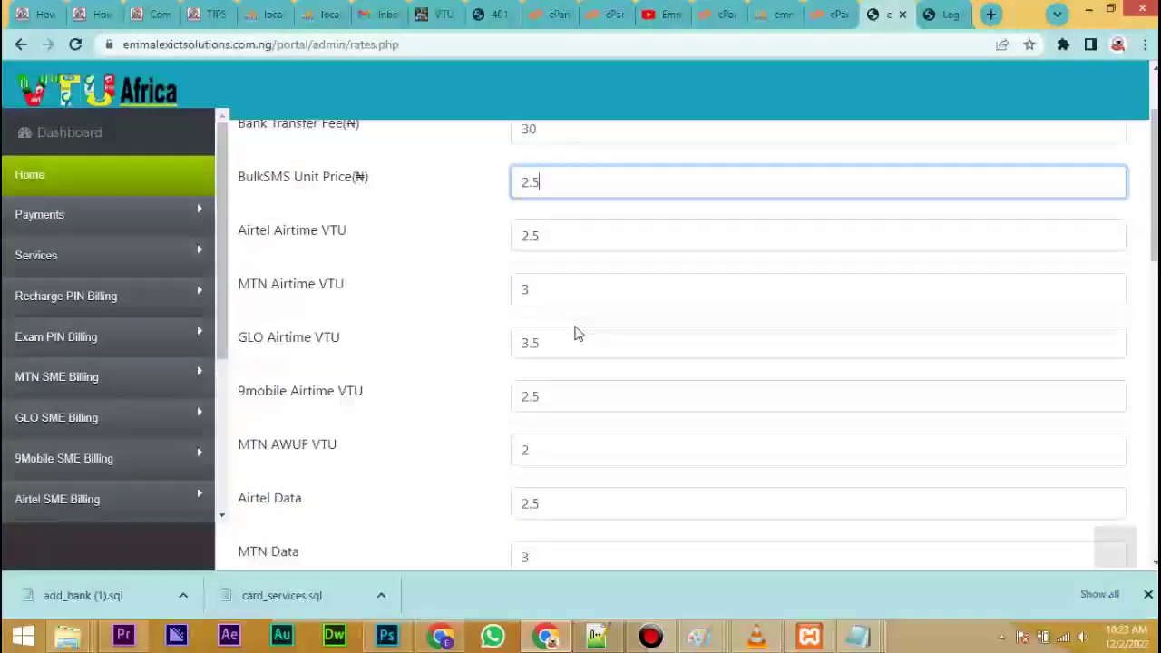
scroll(681, 345, "down", 4)
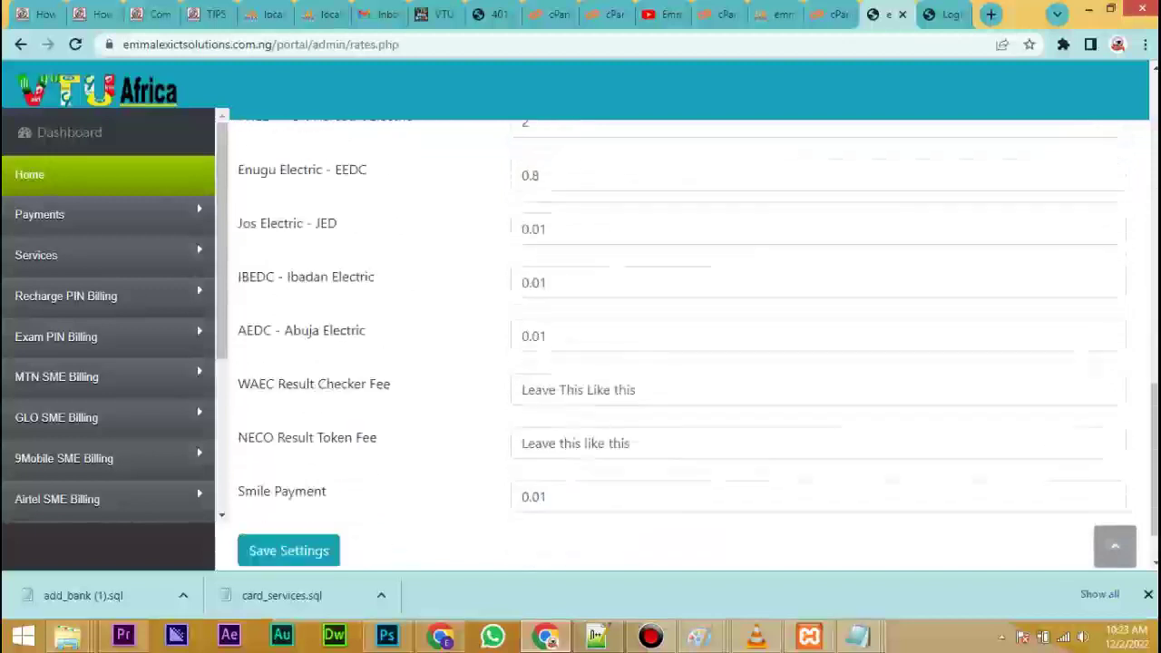
scroll(638, 375, "up", 12)
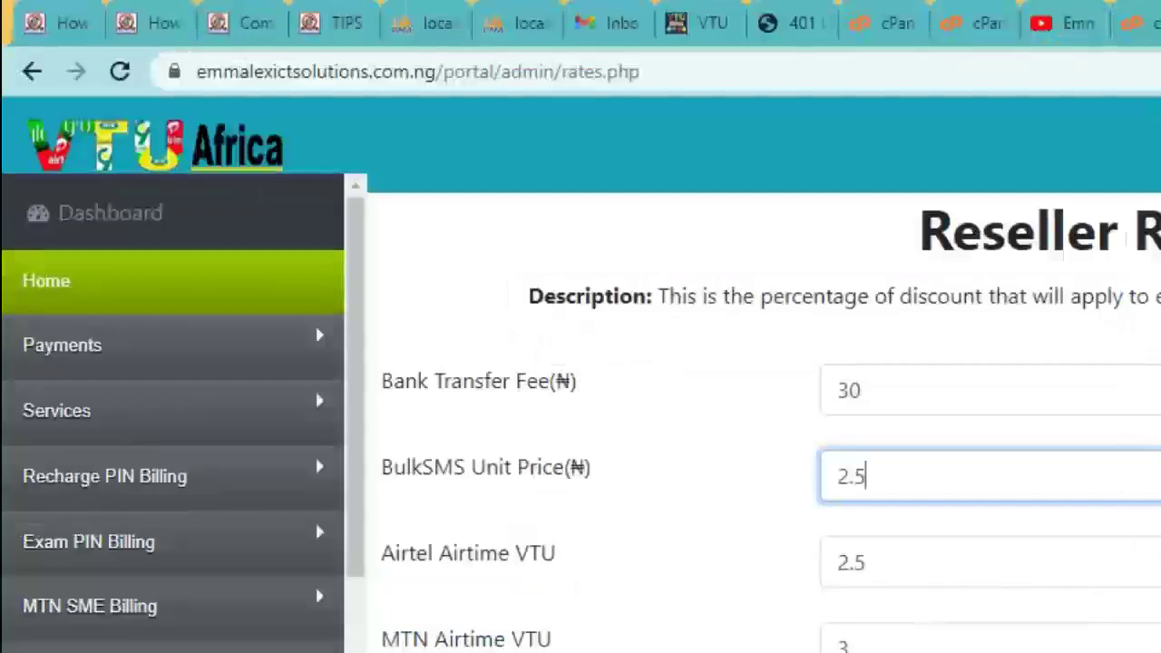
left_click(352, 241)
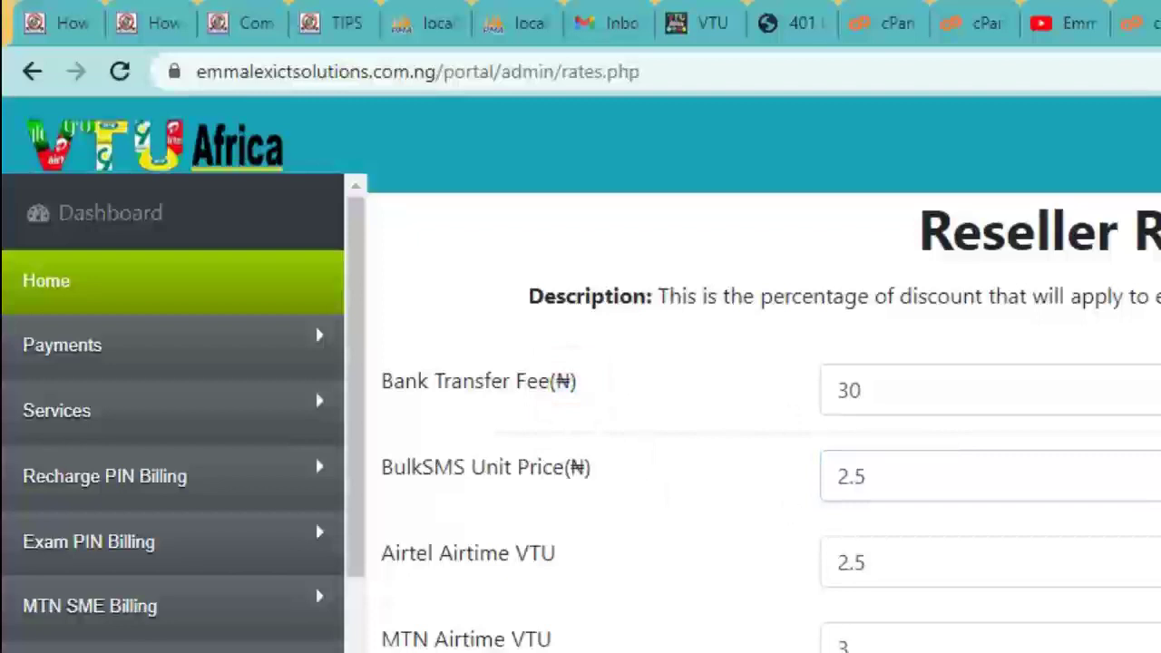
Bring the electricity rates (Ikeja Electric 0.01, PHED 2, Enugu Electric 0.8) into view and expand Billing.
scroll(946, 635, "down", 6)
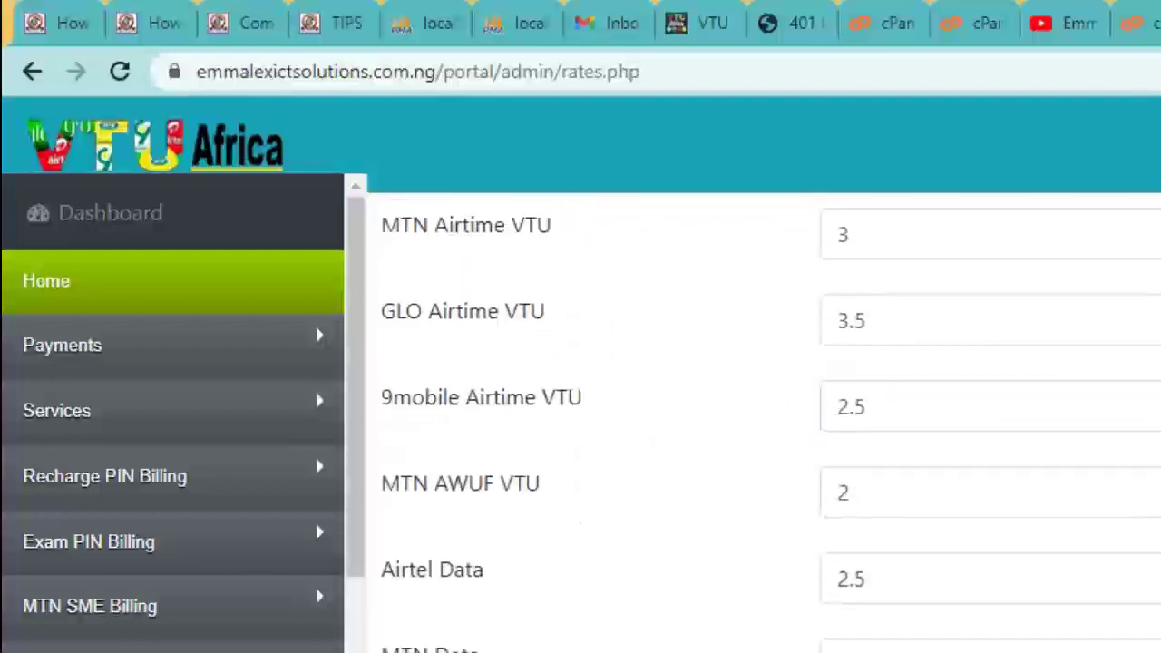
scroll(762, 417, "down", 5)
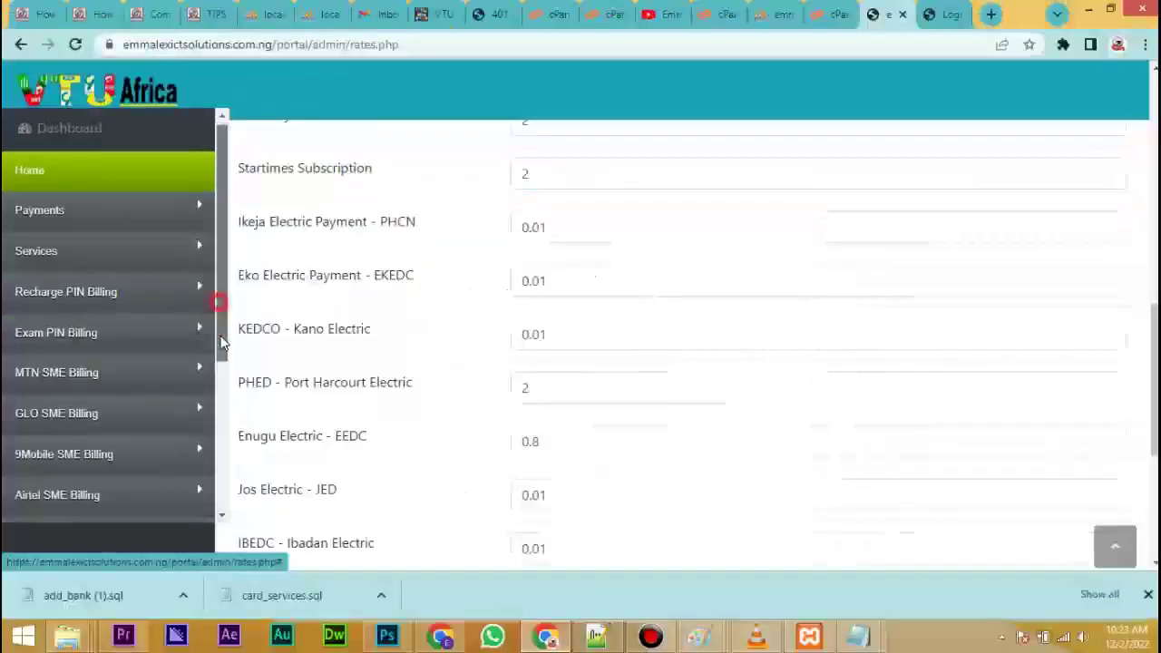
scroll(209, 454, "down", 3)
left_click(64, 327)
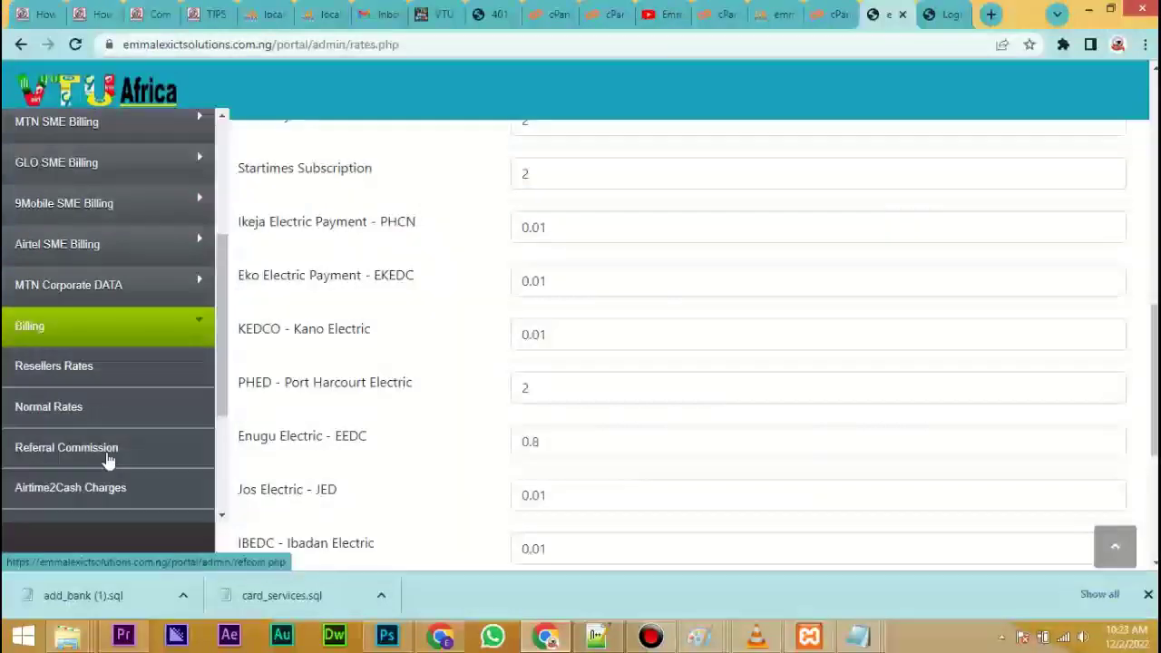
Open Referral Commission and review the Affiliate Commission rates, all at 0.000000000001.
left_click(54, 451)
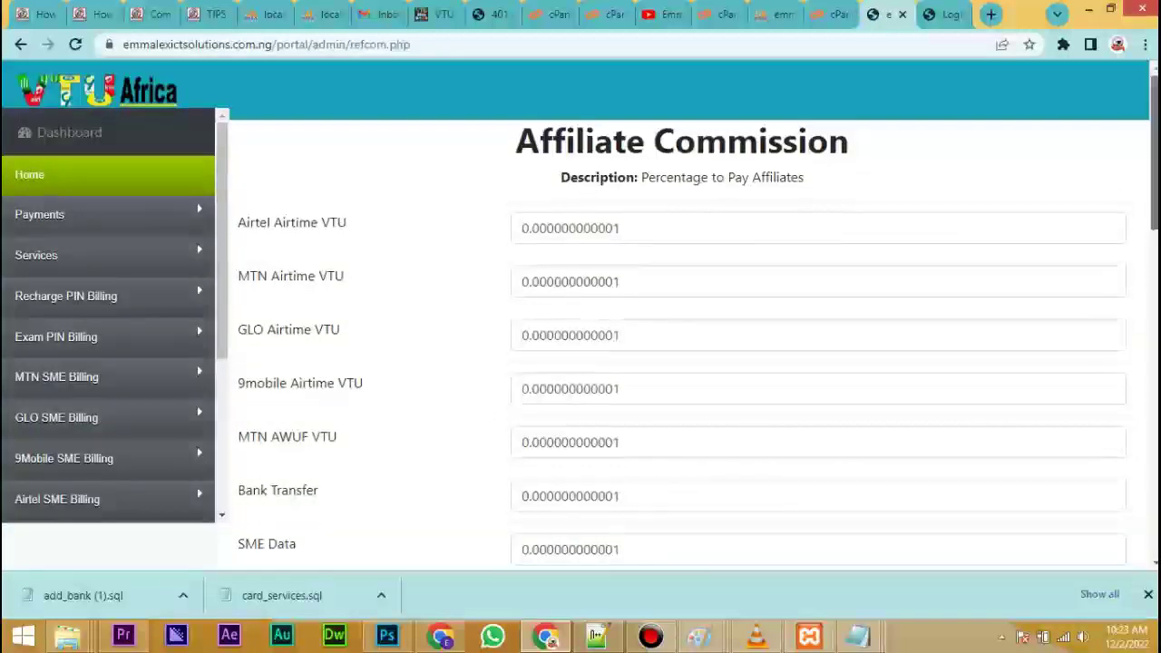
left_click_drag(1154, 121, 1154, 452)
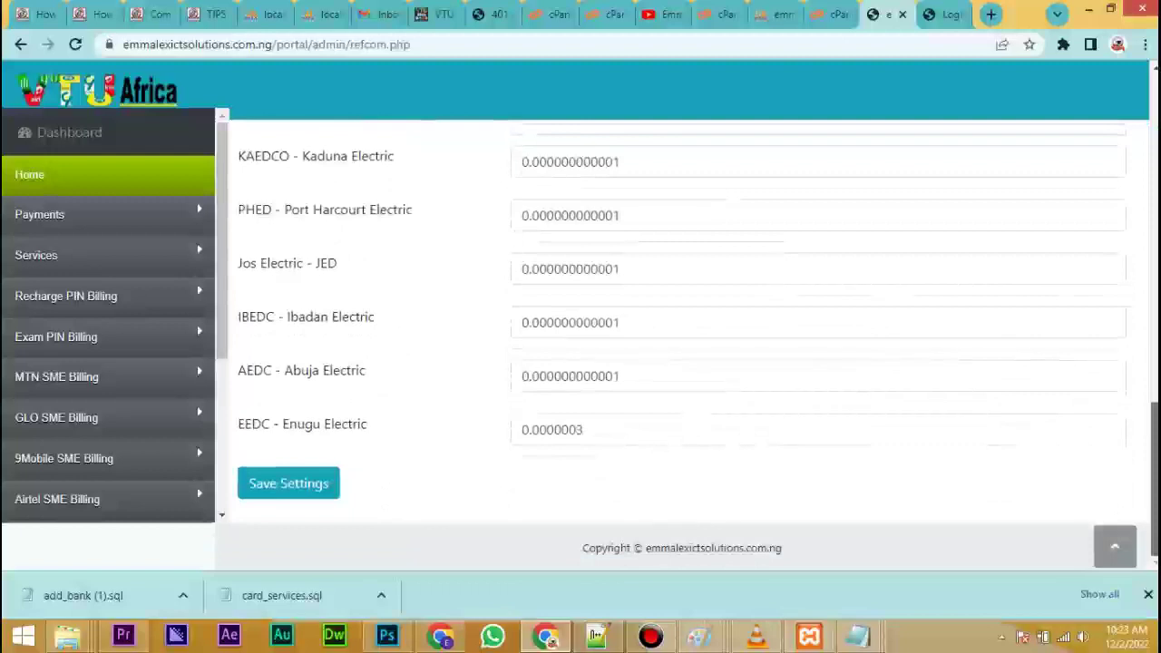
key("Home")
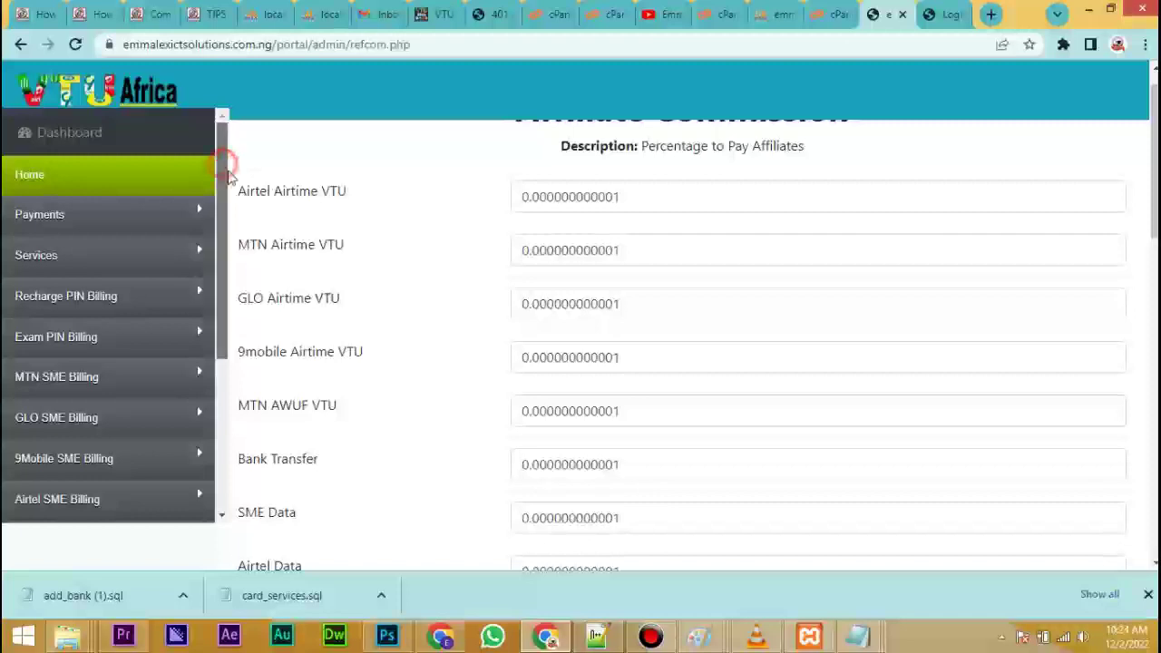
left_click_drag(223, 164, 243, 348)
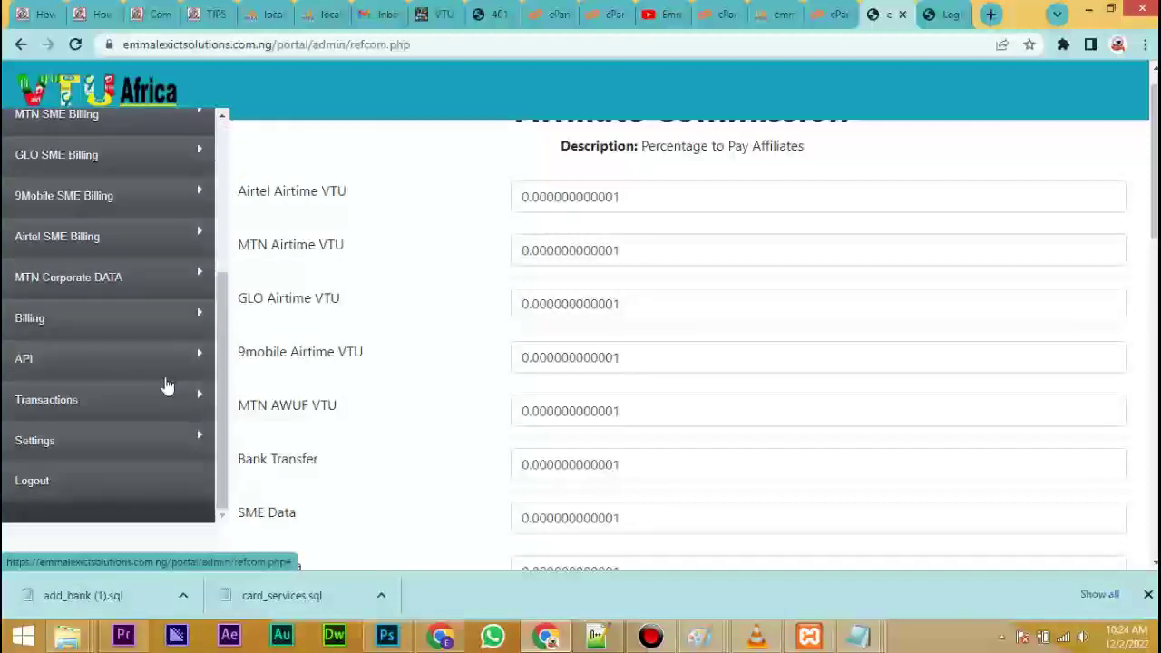
Expand the Settings menu to show Payment Settings and Add Bank Details.
left_click(53, 447)
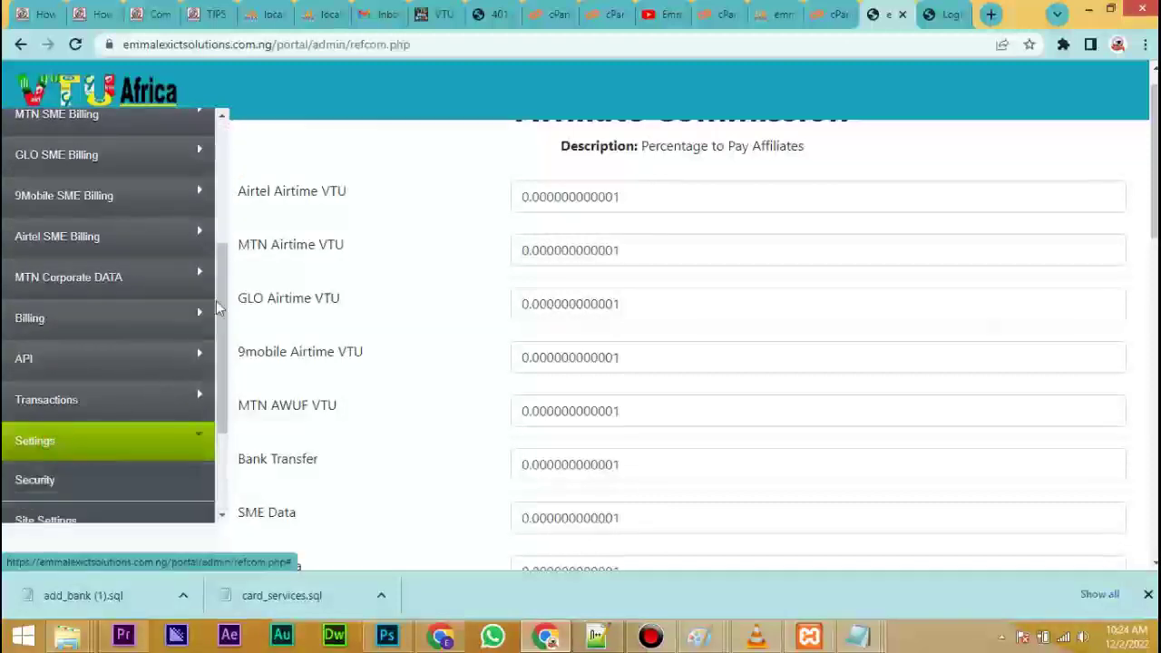
left_click_drag(221, 308, 215, 352)
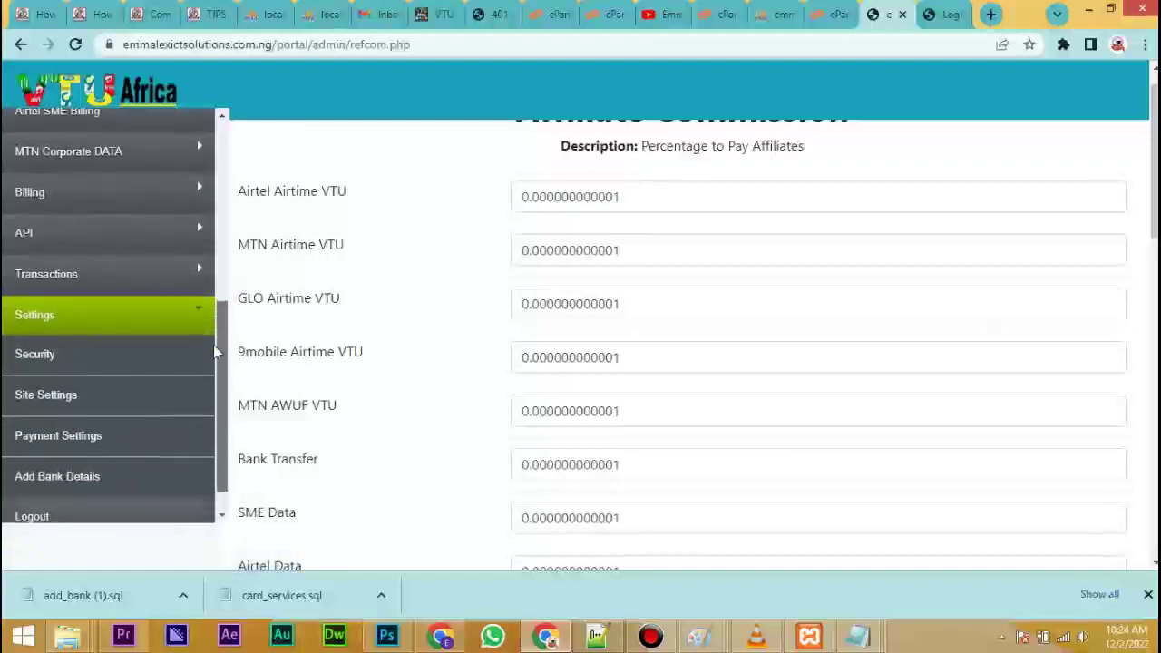
scroll(215, 352, "down", 1)
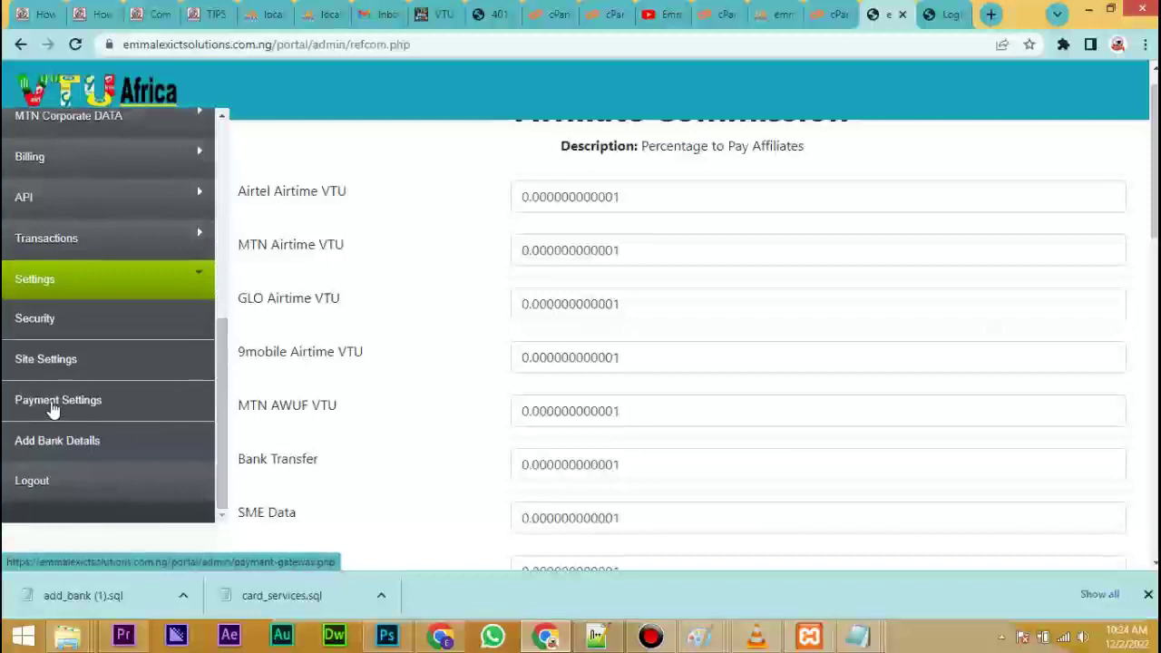
Select Flutterwave as the payment gateway and enter its public and secret keys.
left_click(53, 408)
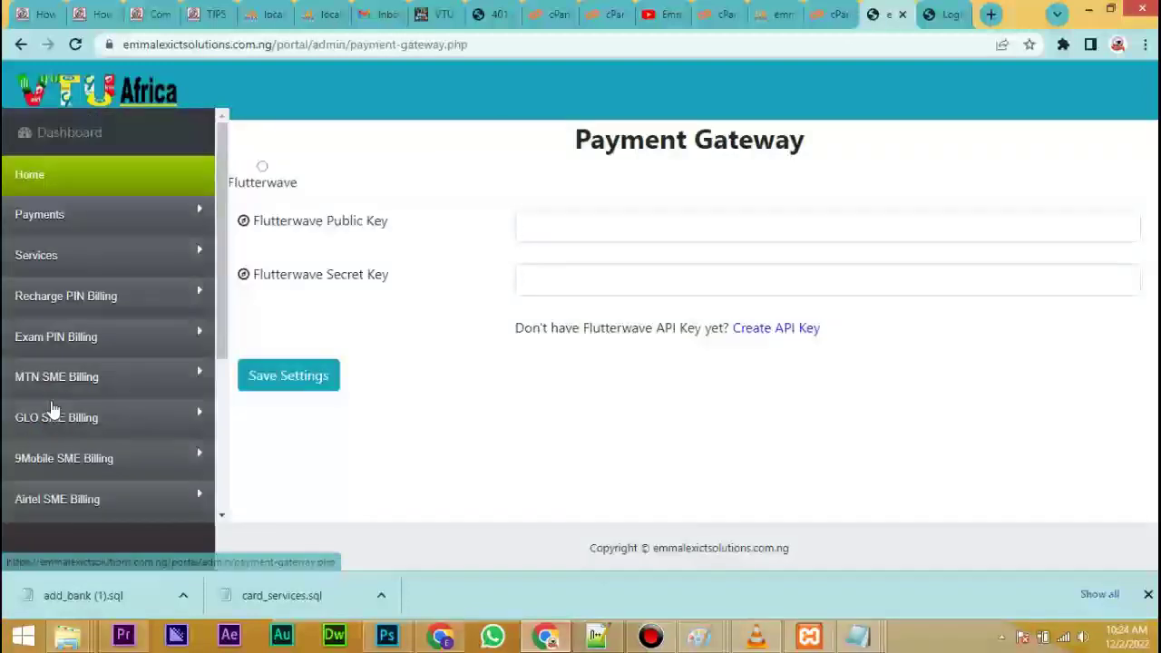
left_click(262, 168)
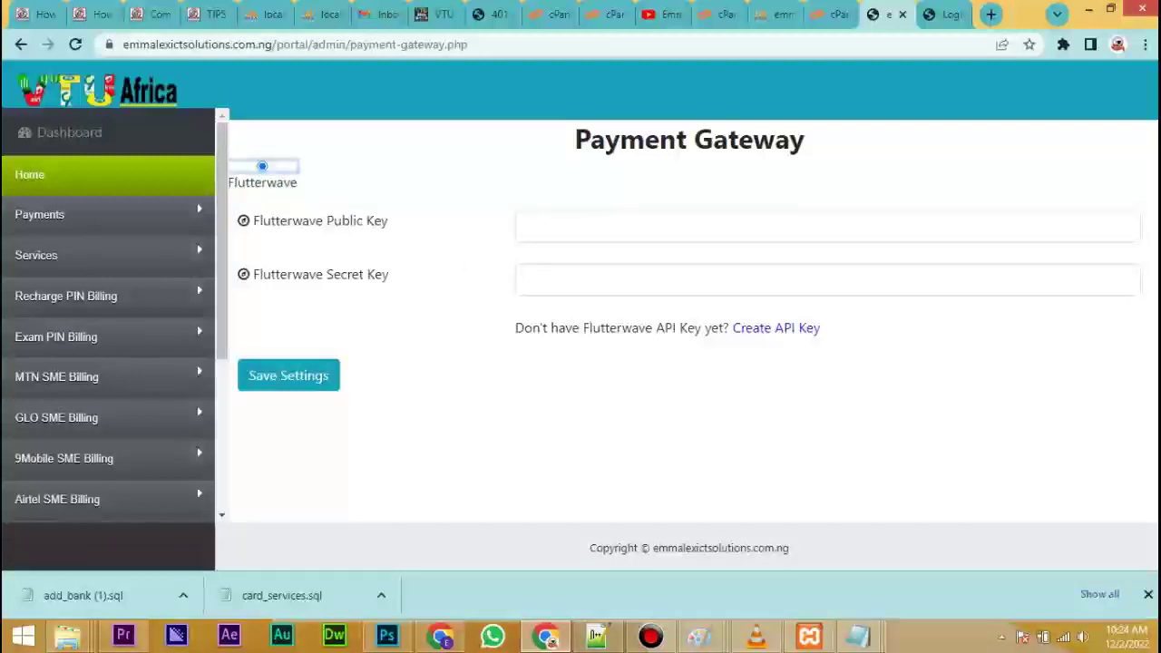
left_click(555, 225)
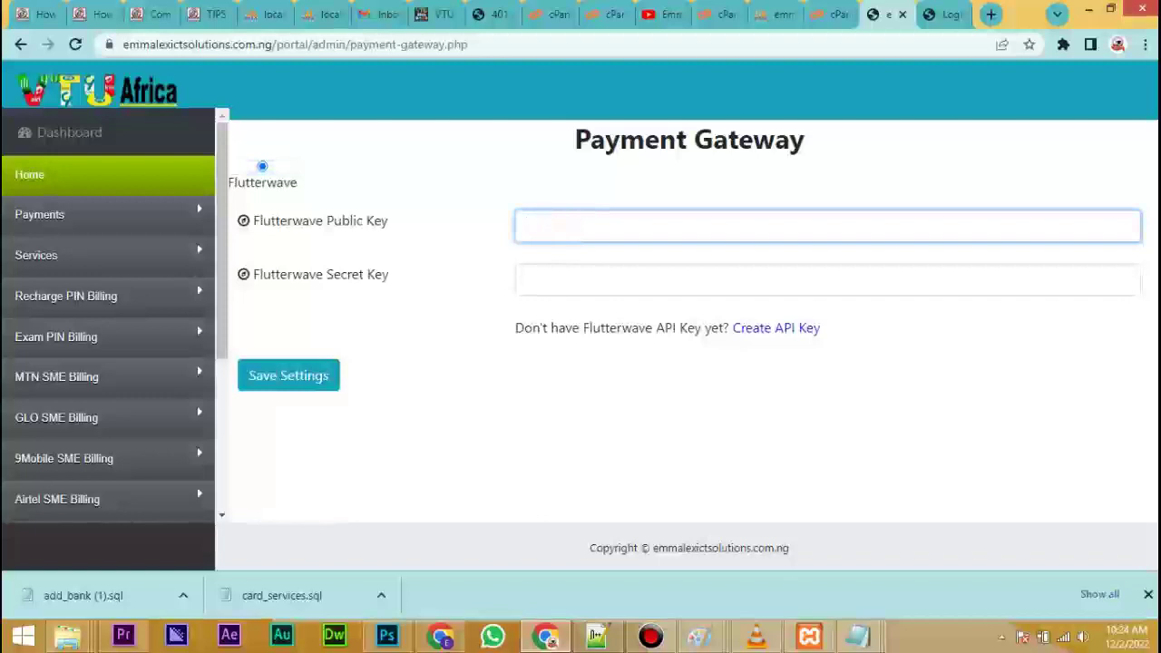
left_click(544, 280)
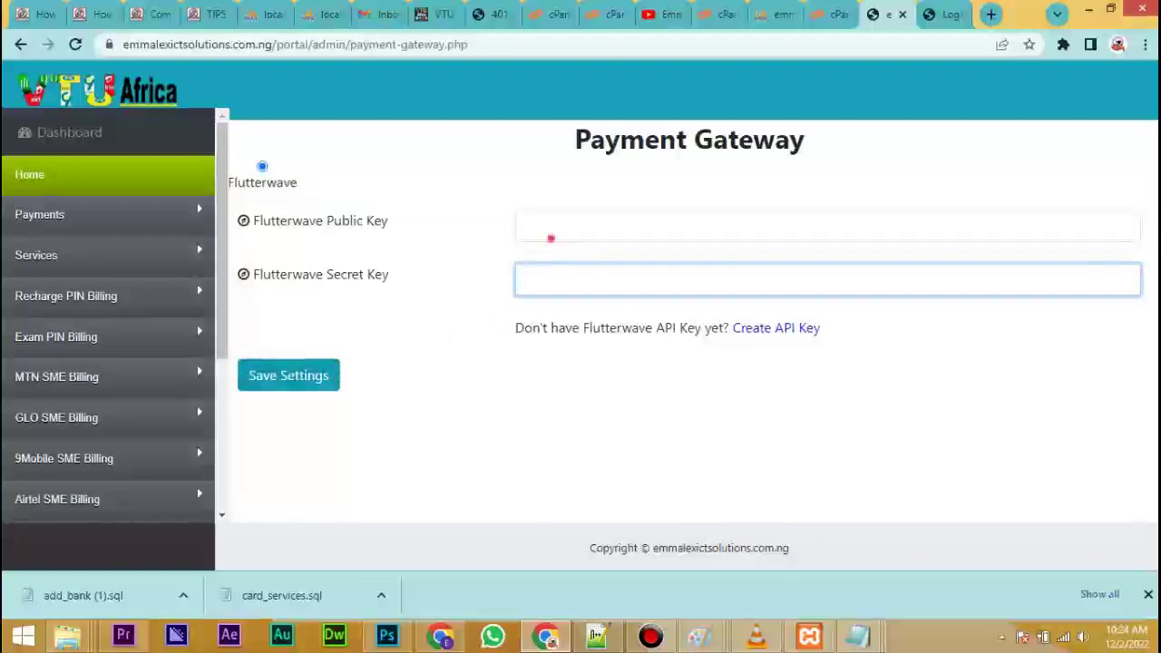
left_click(551, 238)
type("ggg")
left_click(544, 277)
type("ggg")
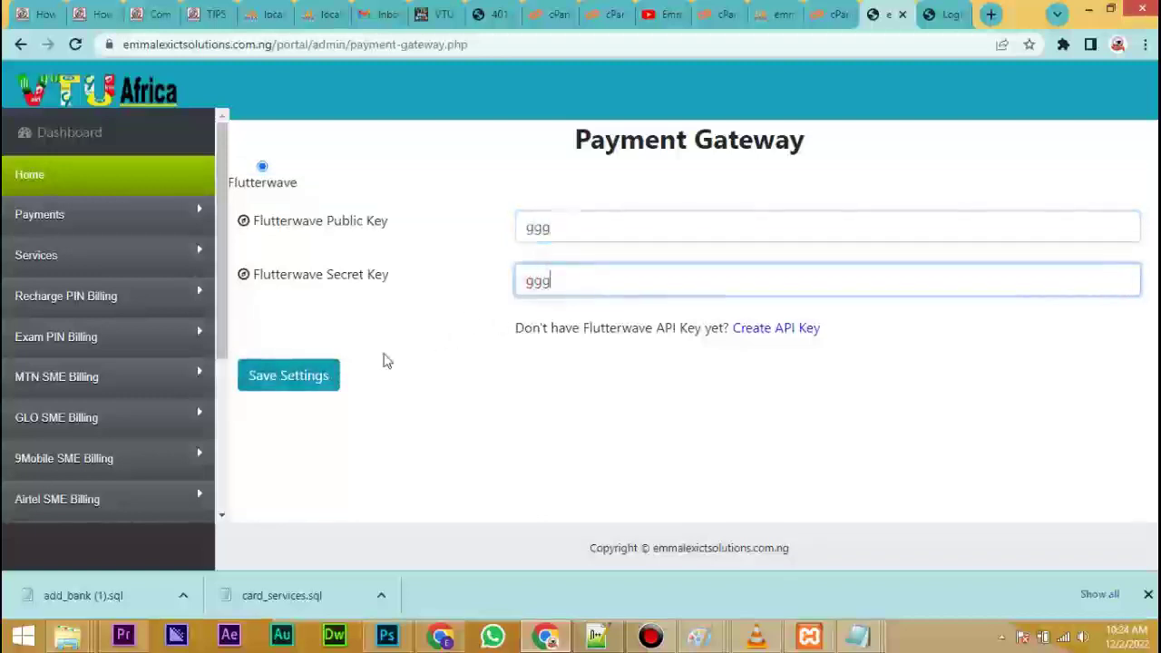
type("g")
Save the Flutterwave payment gateway settings.
left_click(301, 377)
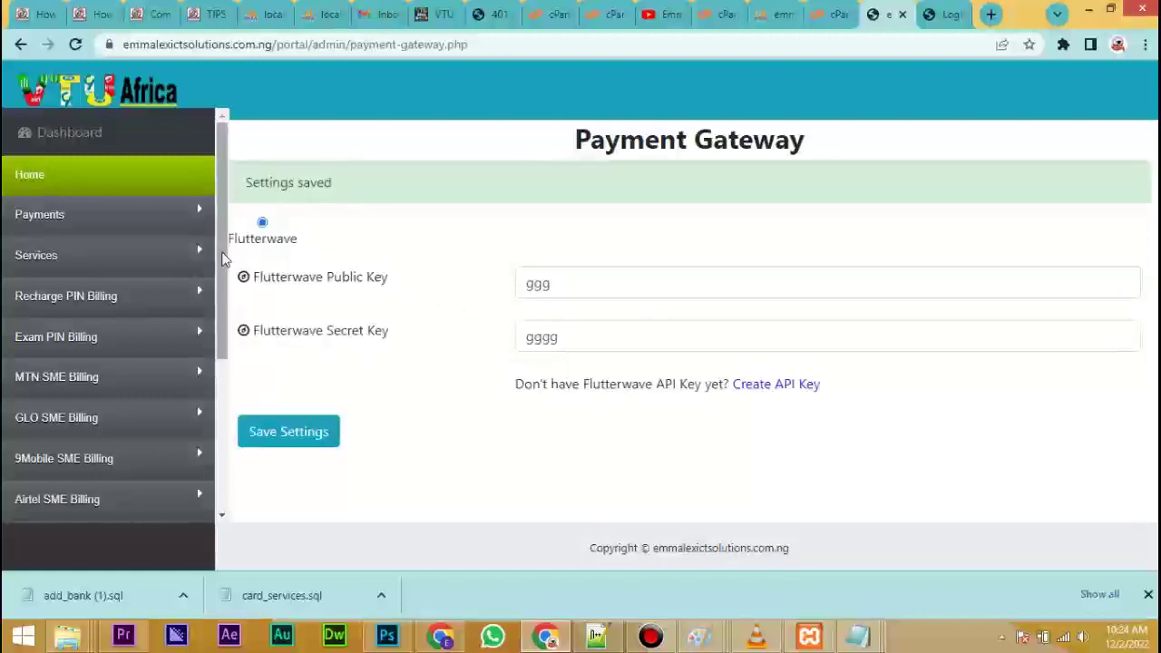
left_click_drag(227, 259, 228, 428)
left_click(148, 450)
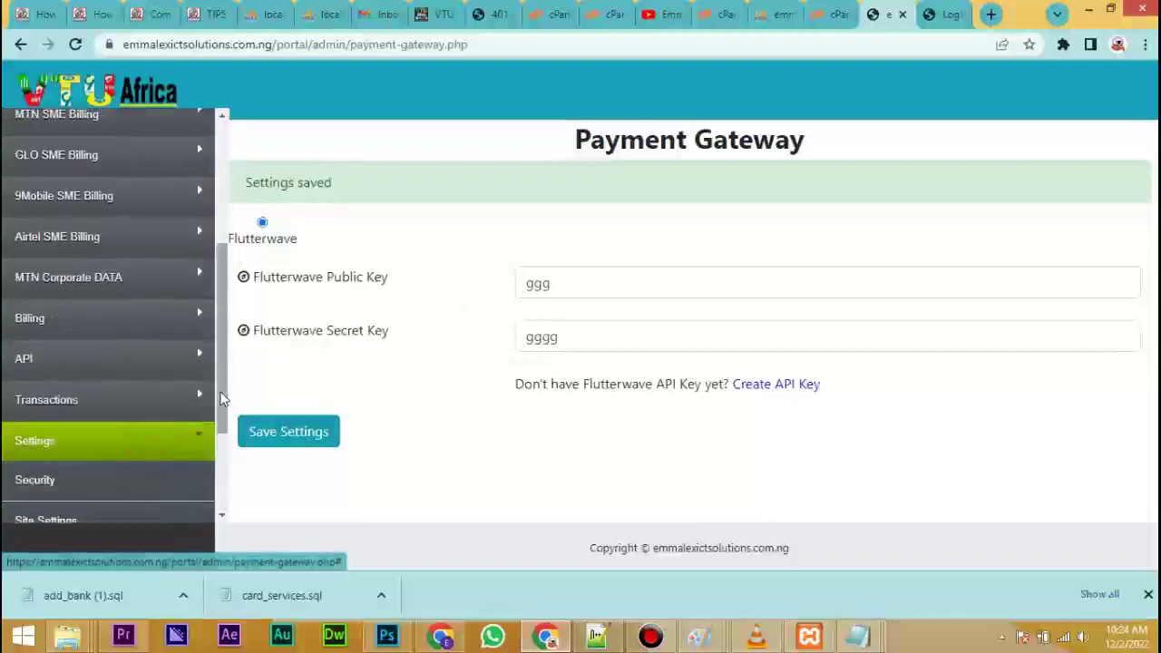
left_click_drag(223, 375, 222, 422)
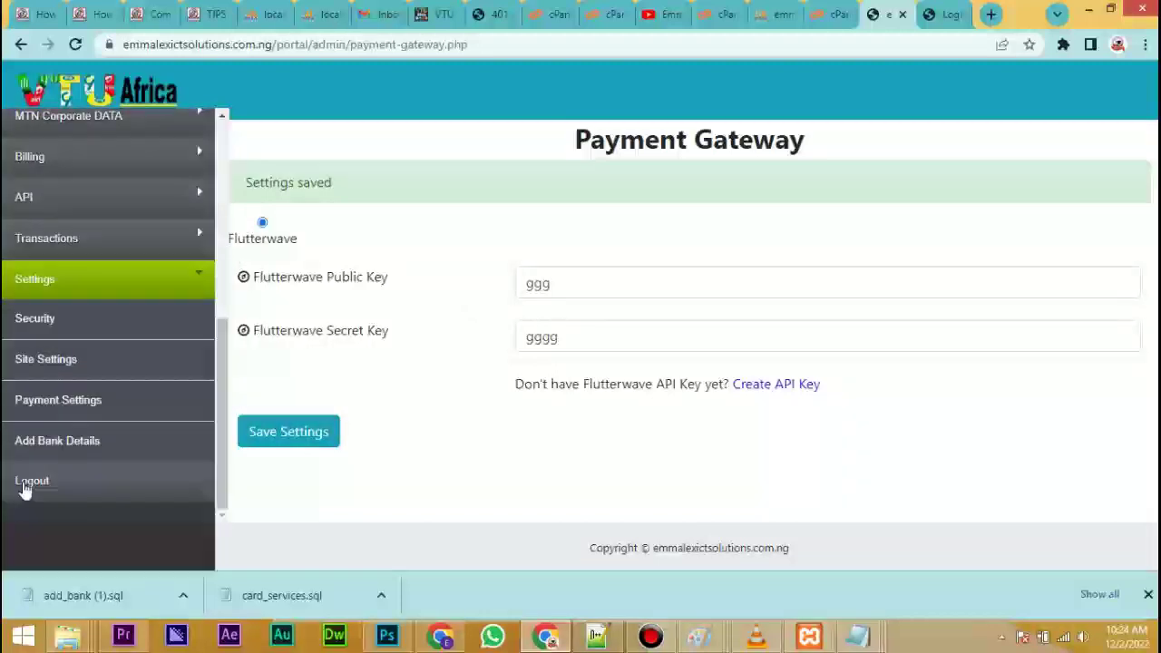
Save bank name Alat with the account number and account name on Add Bank Details.
left_click(45, 442)
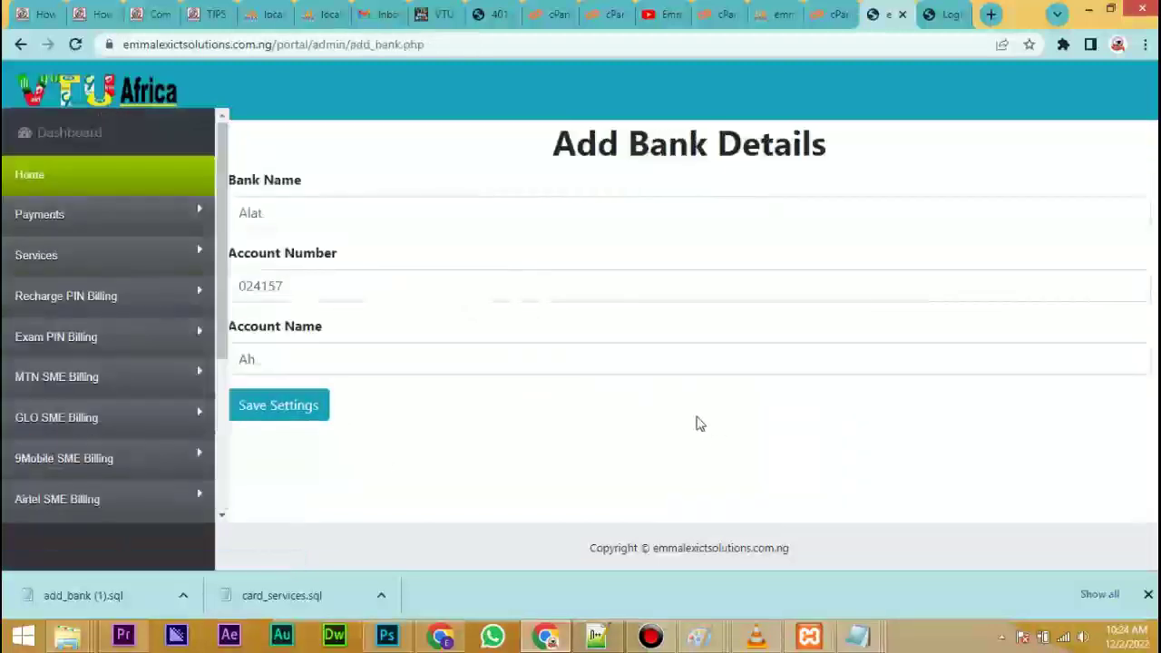
left_click(299, 212)
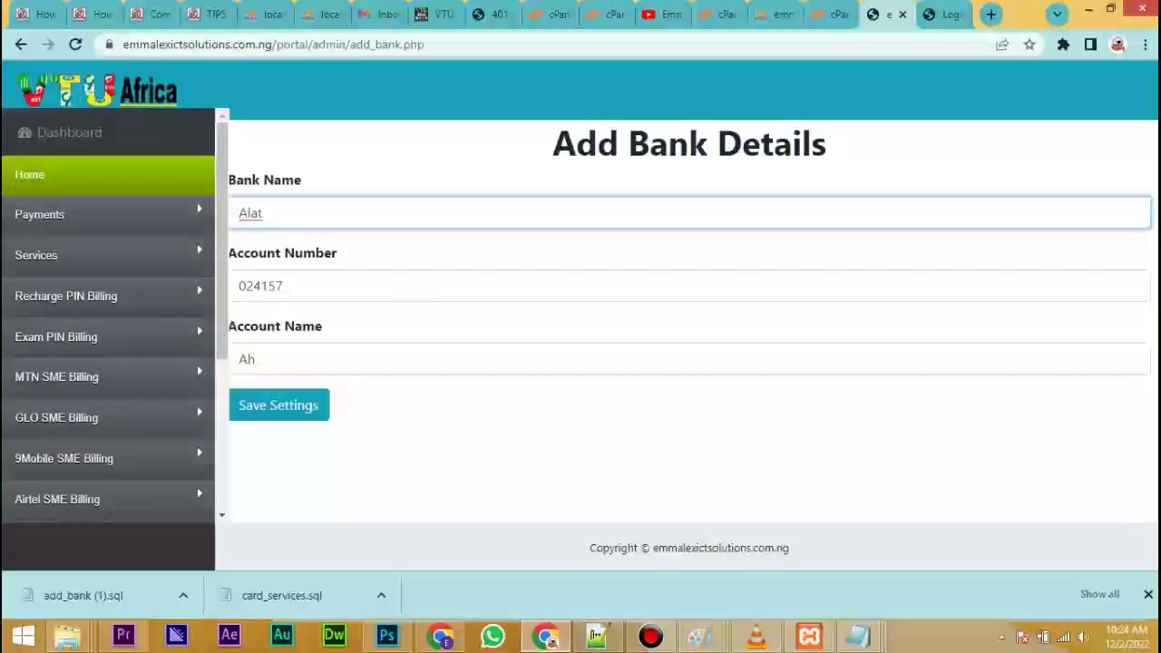
left_click(299, 213)
left_click(309, 287)
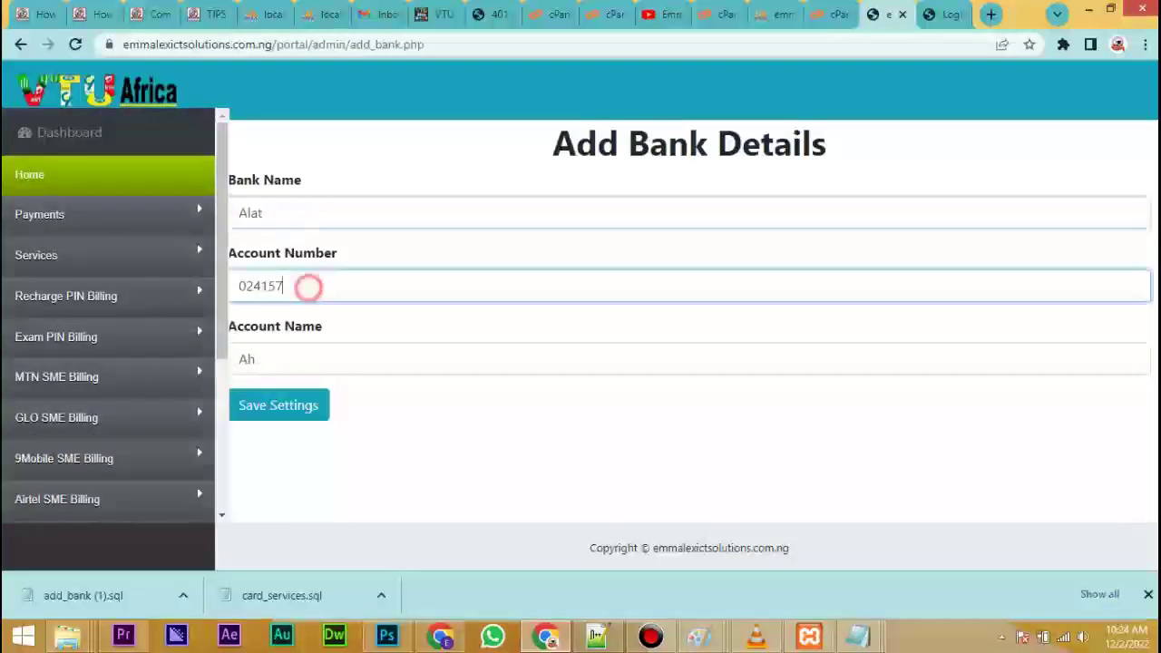
left_click(299, 366)
left_click(281, 407)
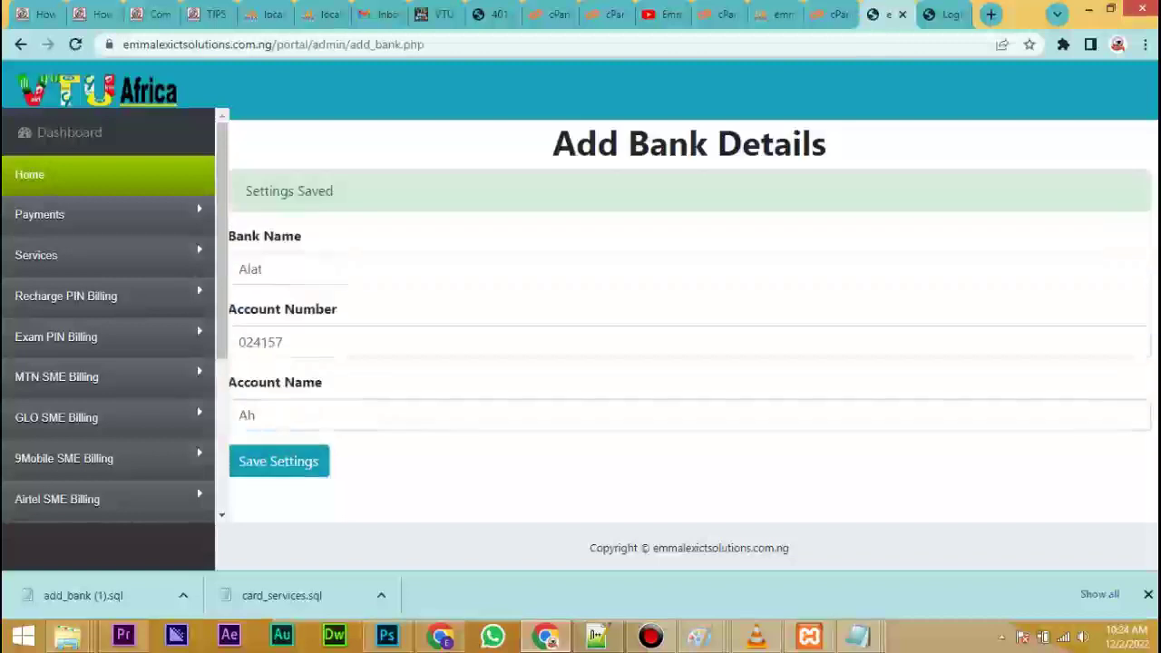
Open the API Settings page under API.
left_click_drag(222, 340, 221, 481)
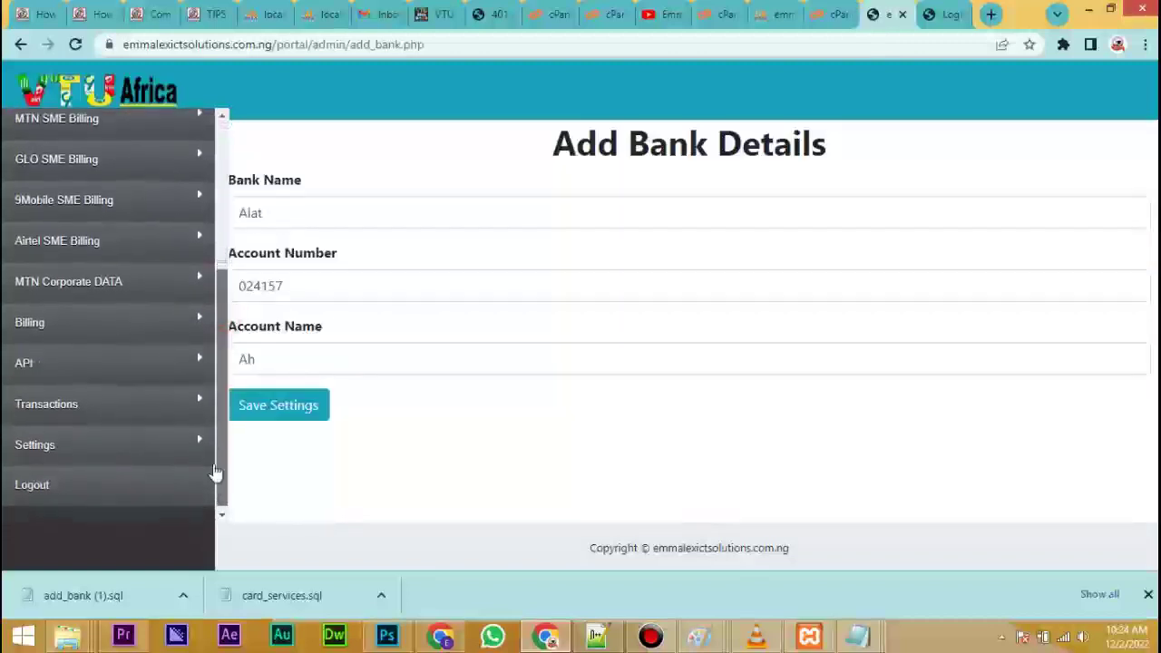
left_click(50, 365)
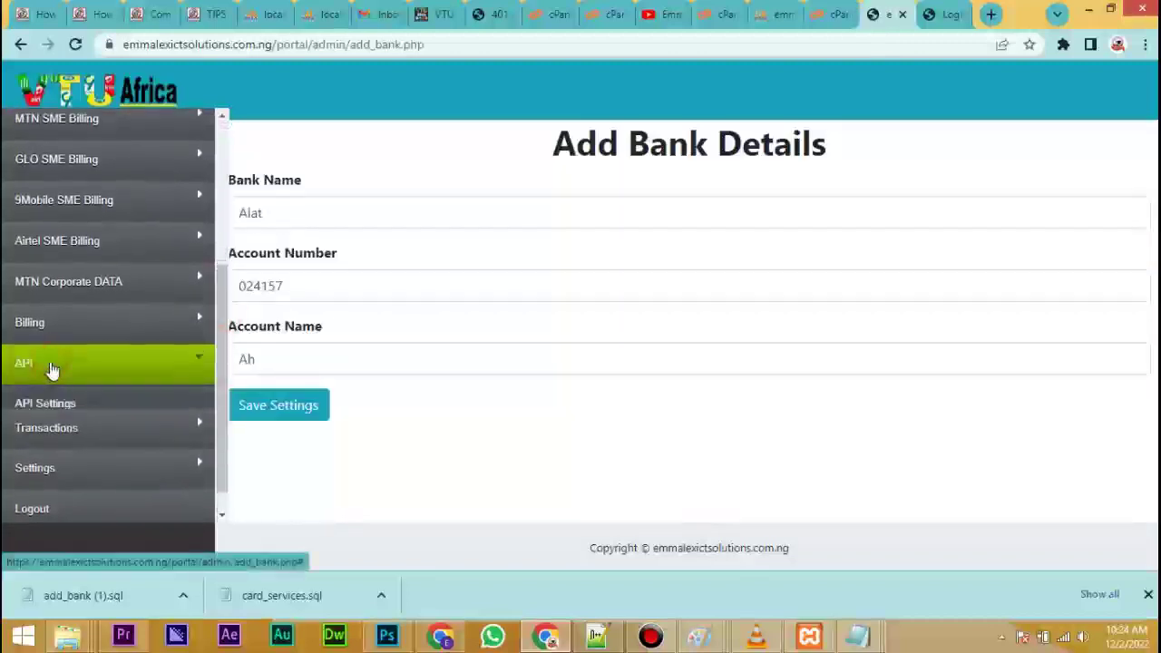
left_click(47, 404)
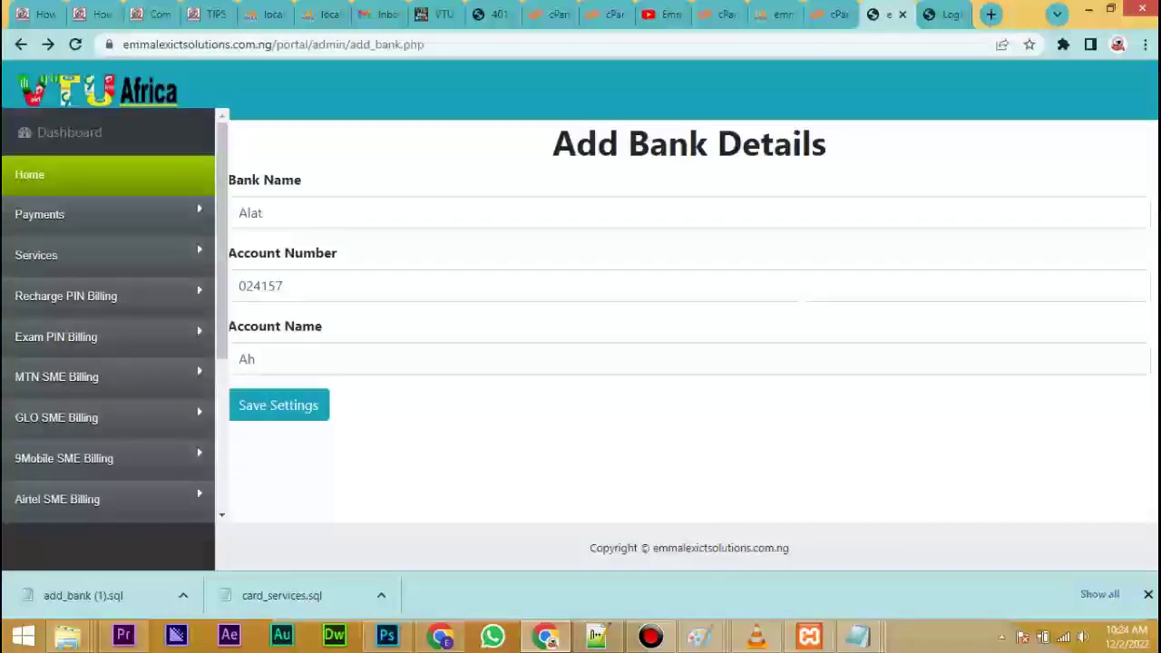
left_click_drag(222, 231, 222, 388)
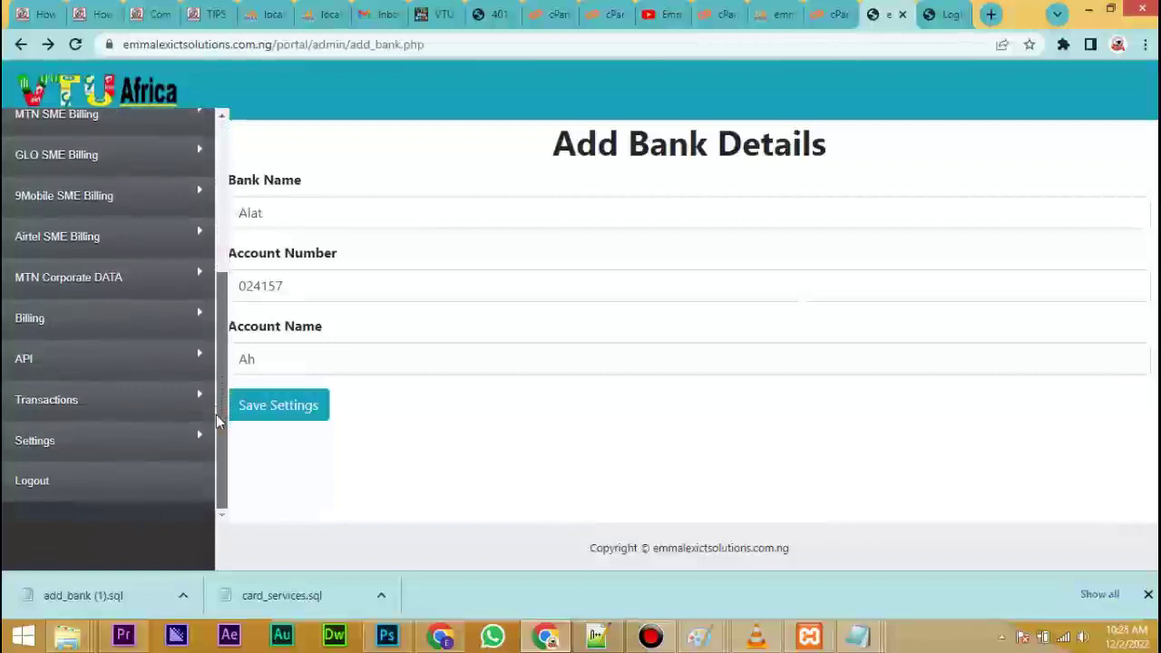
scroll(216, 414, "up", 3)
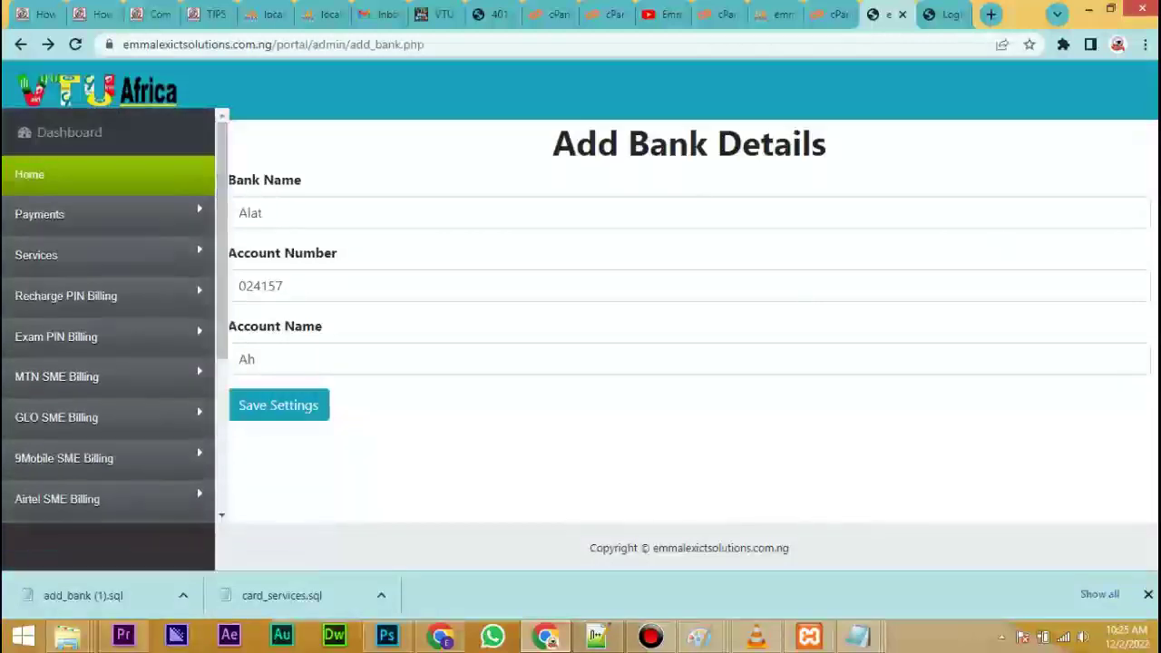